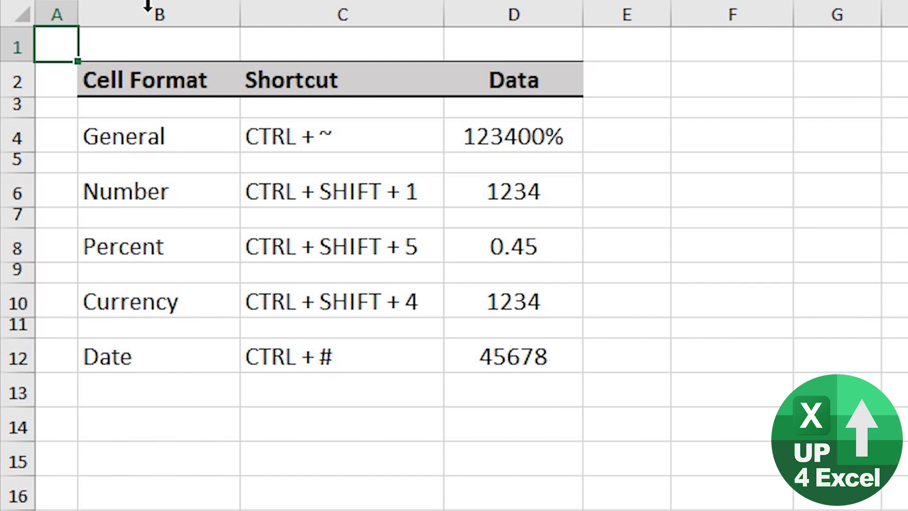
# - Format D4 as General (1234), D6 as Number, D8 as percent, D10 as pound currency and D12 as a date
pyautogui.click(498, 141)
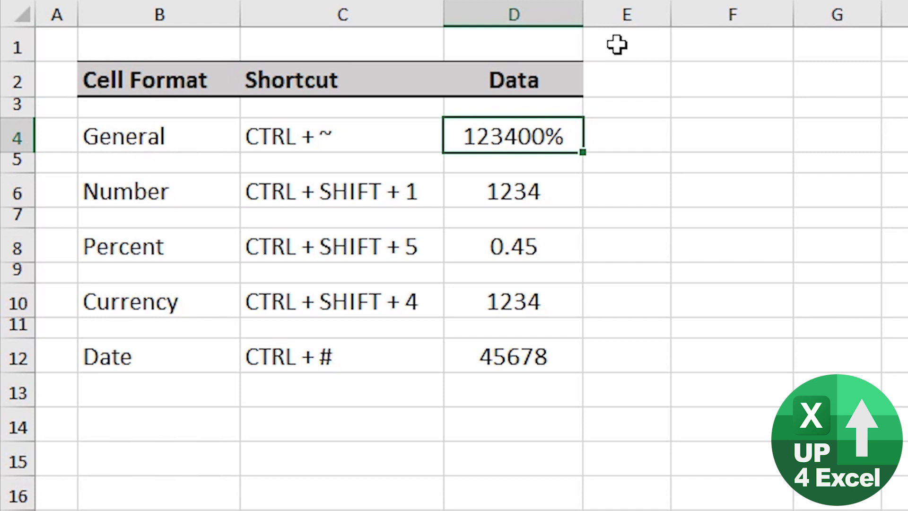
pyautogui.hotkey('ctrl', 'shift', '~')
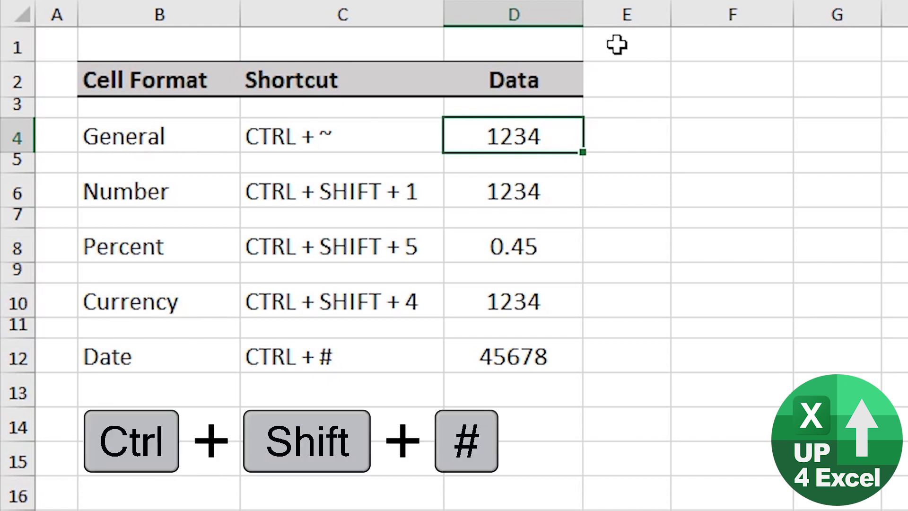
pyautogui.press('Down')
pyautogui.press('Down')
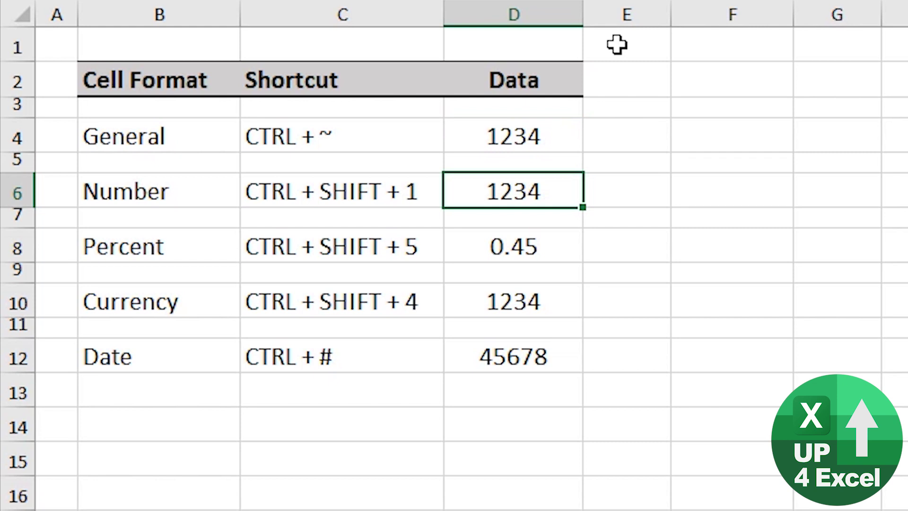
pyautogui.hotkey('ctrl', 'shift', '!')
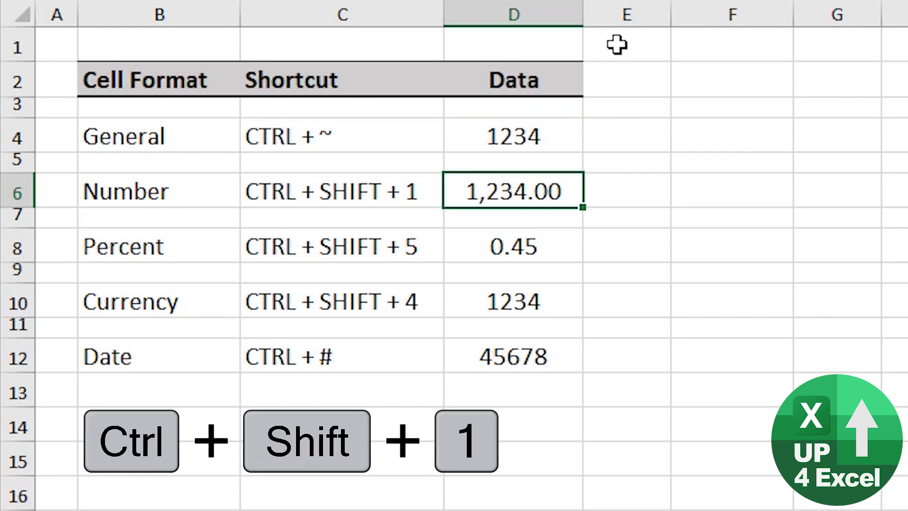
pyautogui.press('Down')
pyautogui.press('Down')
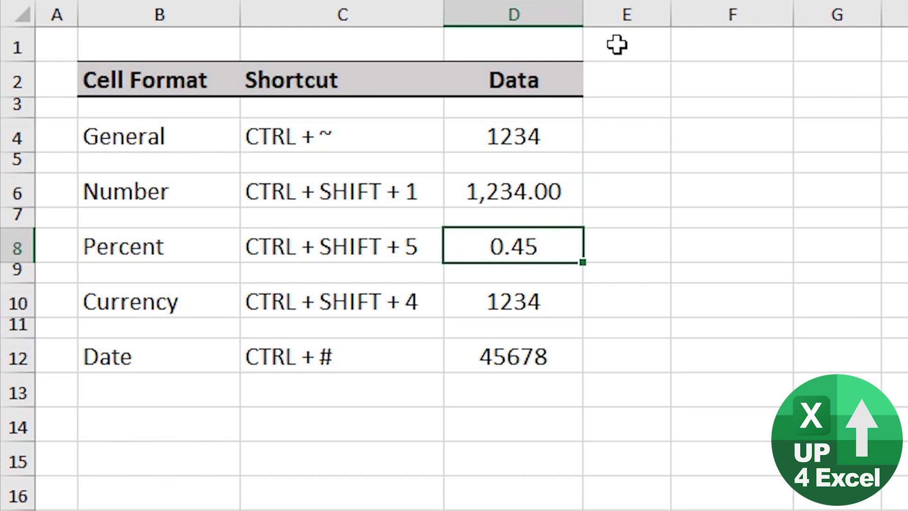
pyautogui.hotkey('ctrl', 'shift', '%')
pyautogui.press('Down')
pyautogui.press('Down')
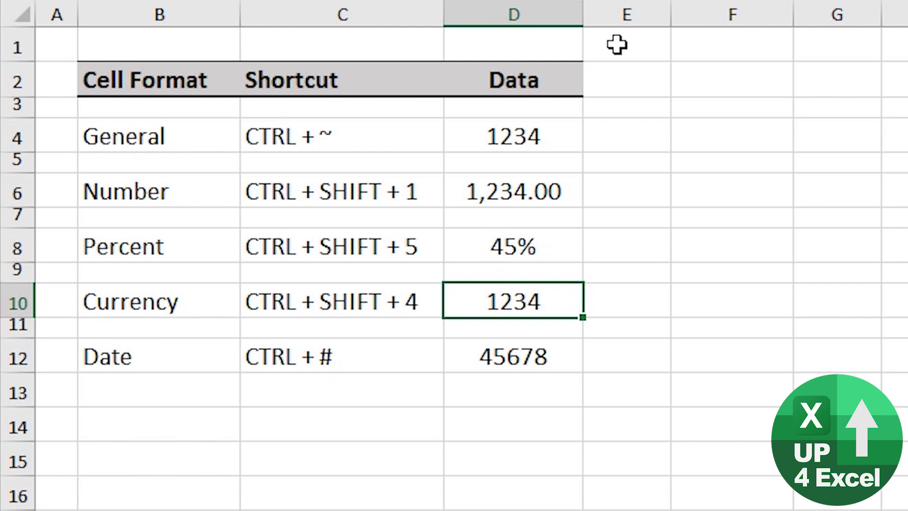
pyautogui.hotkey('ctrl', 'shift', '$')
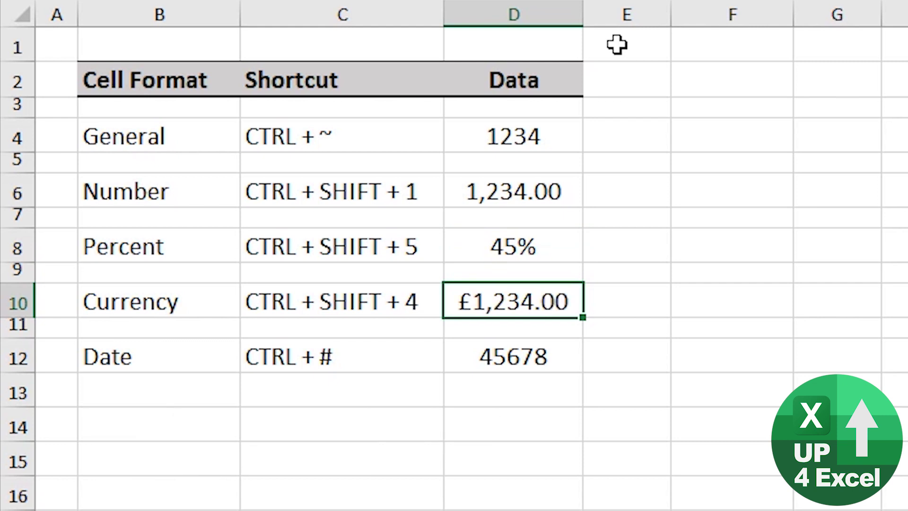
pyautogui.press('Down')
pyautogui.press('Down')
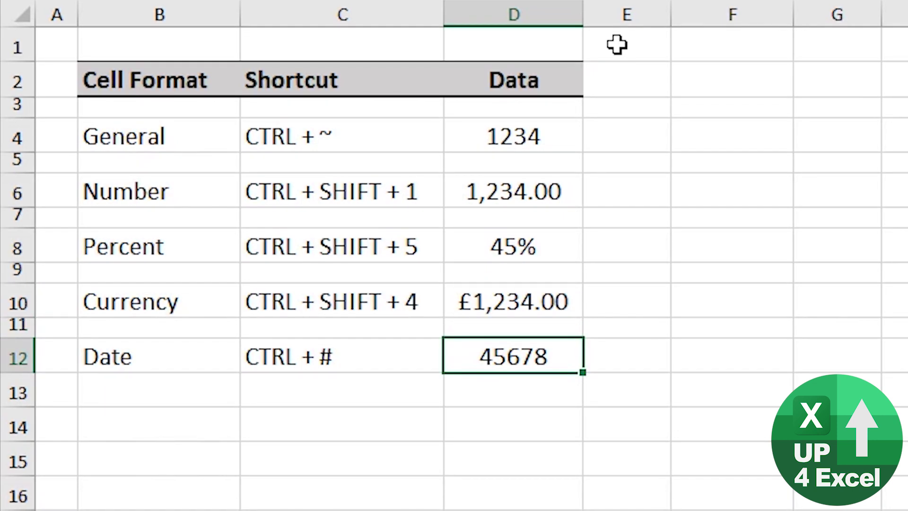
pyautogui.hotkey('ctrl', '#')
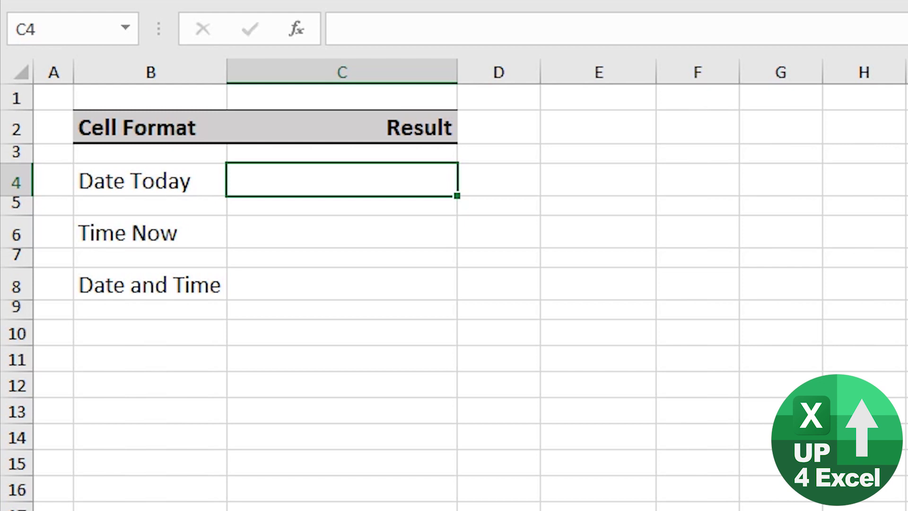
# - Enter today's date in C4, the current time in C6, and both date and time in C8
pyautogui.hotkey('ctrl', ';')
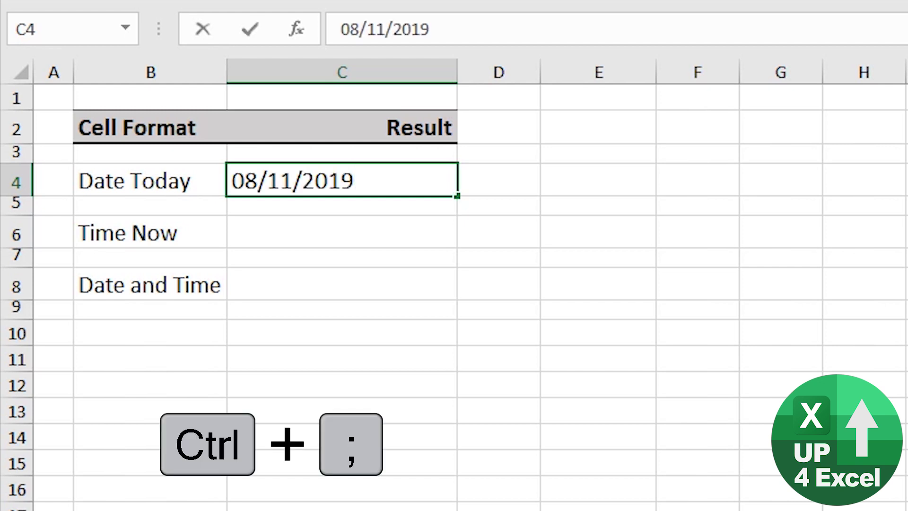
pyautogui.press('Return')
pyautogui.press('Down')
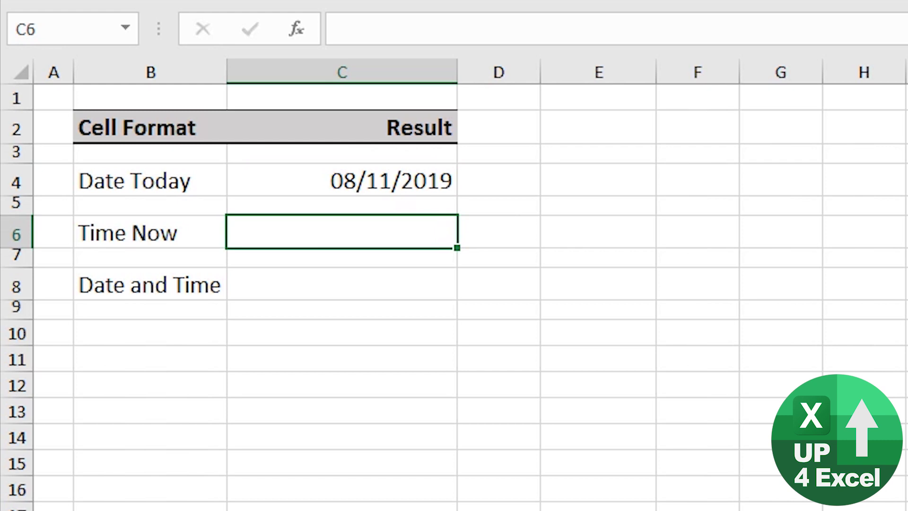
pyautogui.hotkey('ctrl', 'shift', ';')
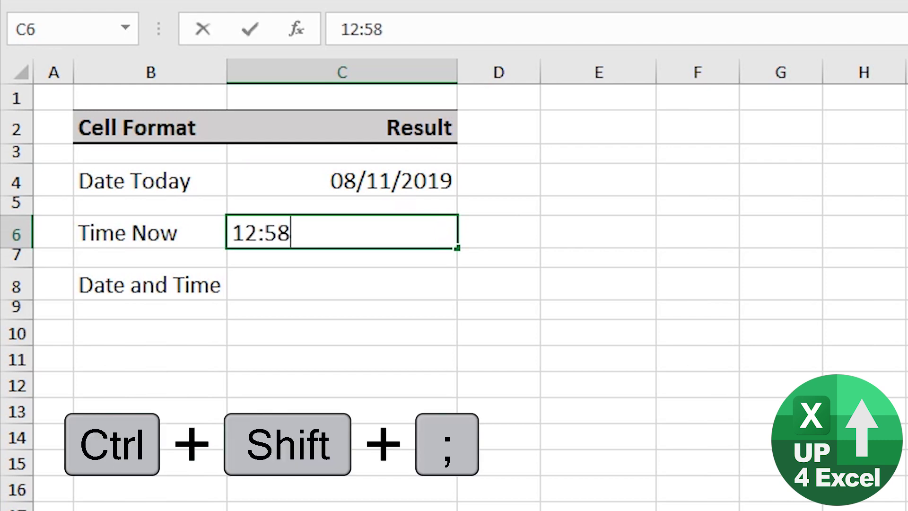
pyautogui.press('Return')
pyautogui.click(341, 283)
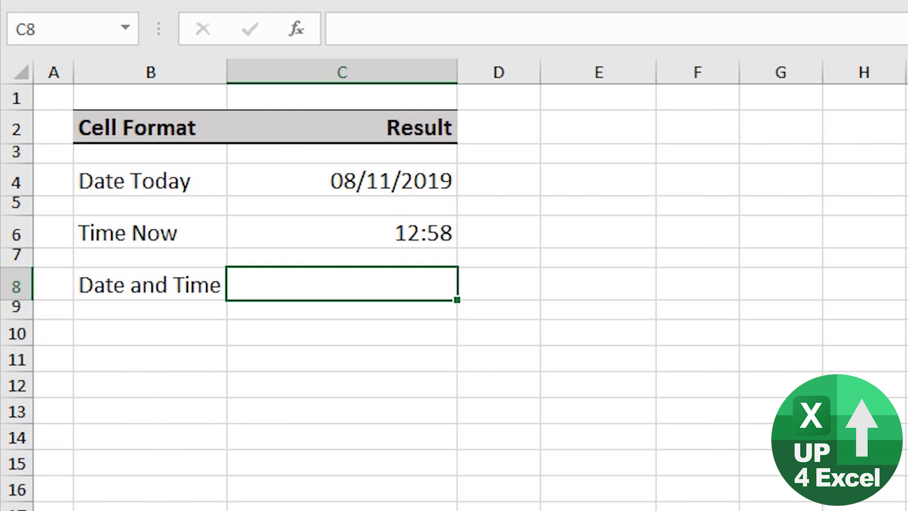
pyautogui.hotkey('ctrl', ';')
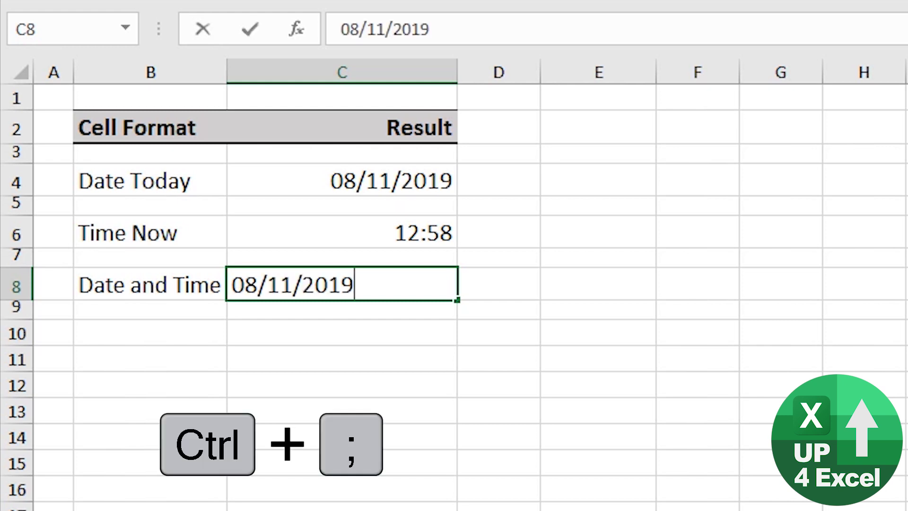
pyautogui.hotkey('ctrl', 'shift', ';')
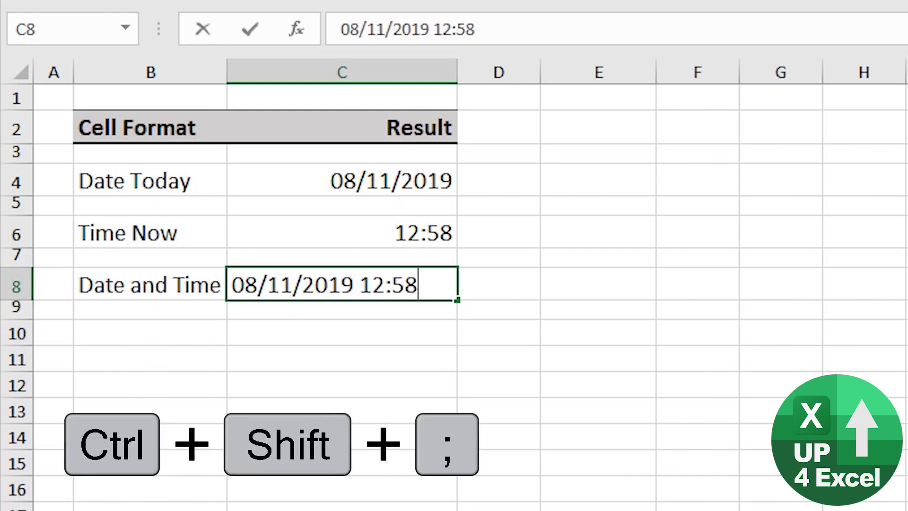
pyautogui.press('Return')
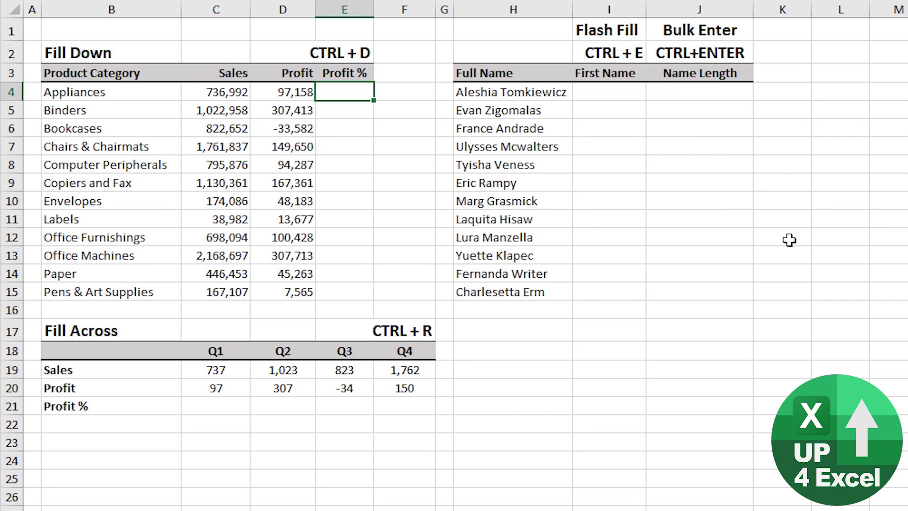
# - Enter =D4/C4 in E4 to get Appliances' profit percentage of 13%
pyautogui.write('=')
pyautogui.press('Left')
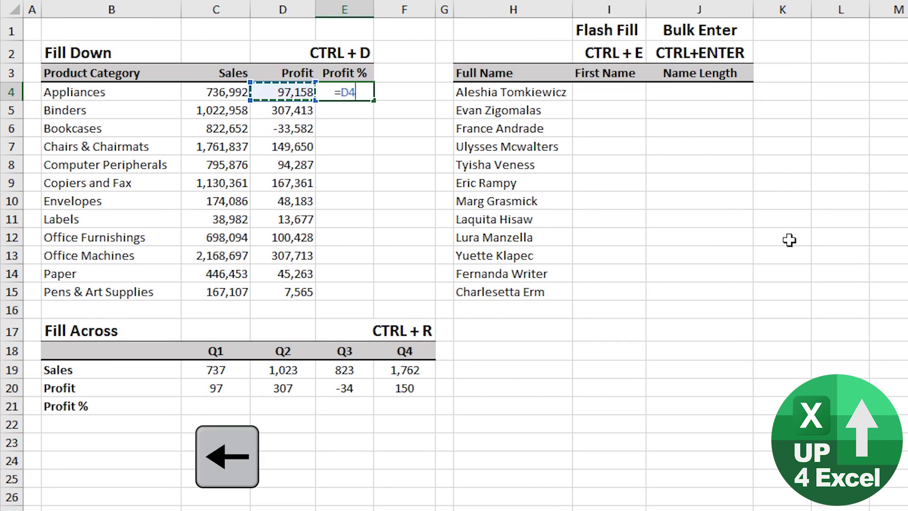
pyautogui.write('/')
pyautogui.press('Left')
pyautogui.press('Left')
pyautogui.press('Return')
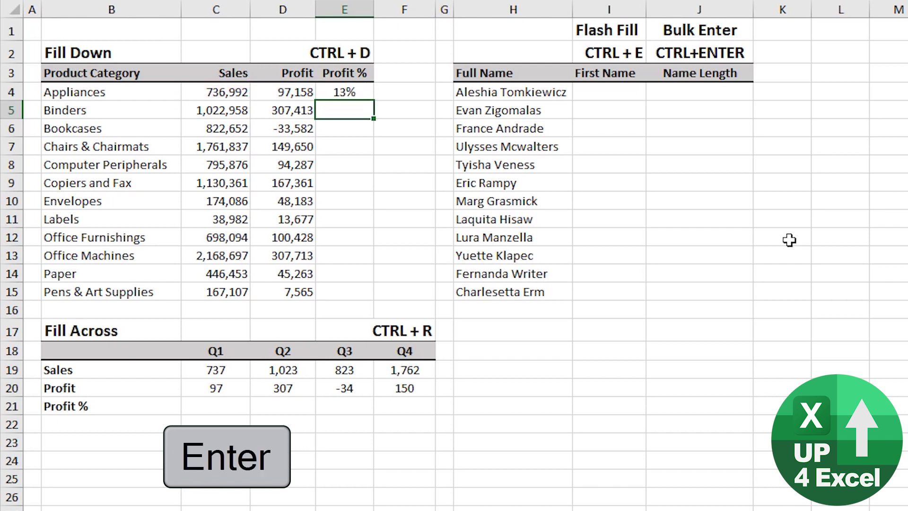
# - Fill the formula down E4:E15 for every product category
pyautogui.press('Up')
pyautogui.hotkey('shift', 'Down')
pyautogui.hotkey('shift', 'Down')
pyautogui.hotkey('shift', 'Down')
pyautogui.hotkey('shift', 'Down')
pyautogui.hotkey('shift', 'Down')
pyautogui.hotkey('shift', 'Down')
pyautogui.hotkey('shift', 'Down')
pyautogui.hotkey('shift', 'Down')
pyautogui.hotkey('shift', 'Down')
pyautogui.hotkey('shift', 'Down')
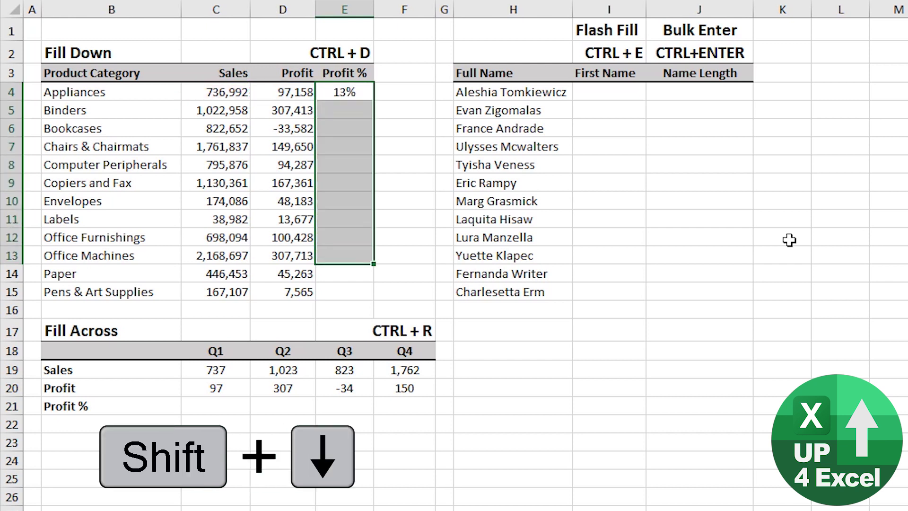
pyautogui.hotkey('shift', 'Down')
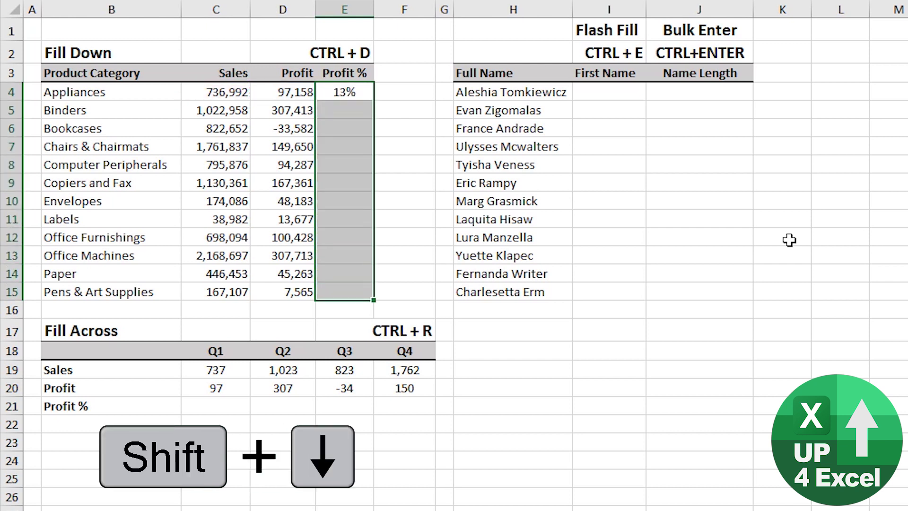
pyautogui.hotkey('ctrl', 'd')
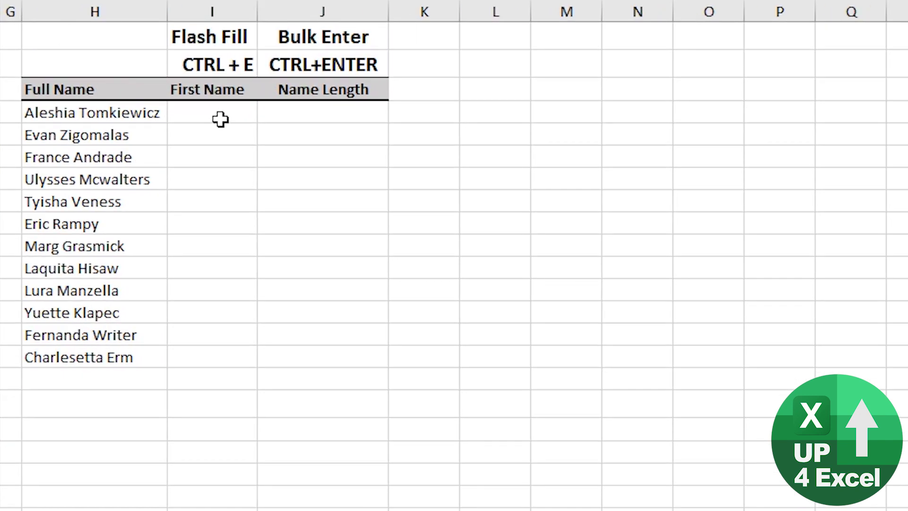
# - Type 'Aleshia' in I4 as an example and Flash Fill the remaining first names
pyautogui.click(476, 99)
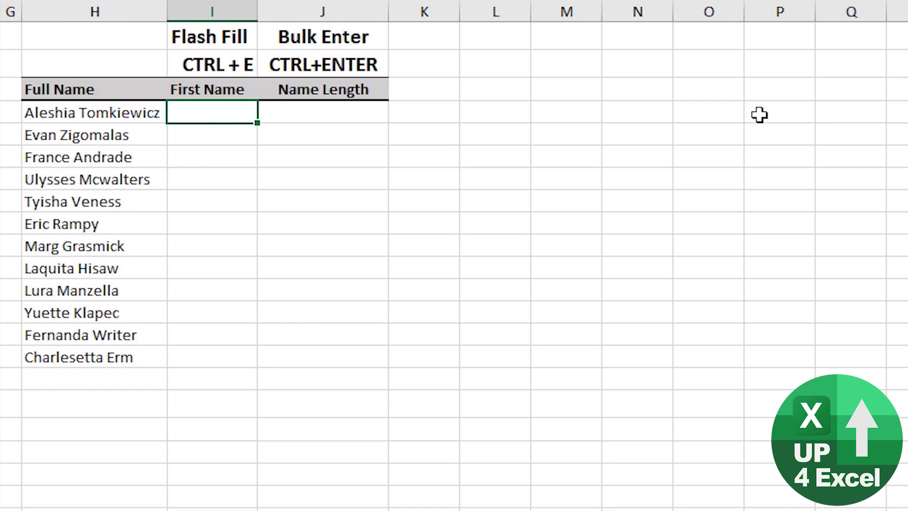
pyautogui.write('Aleshia')
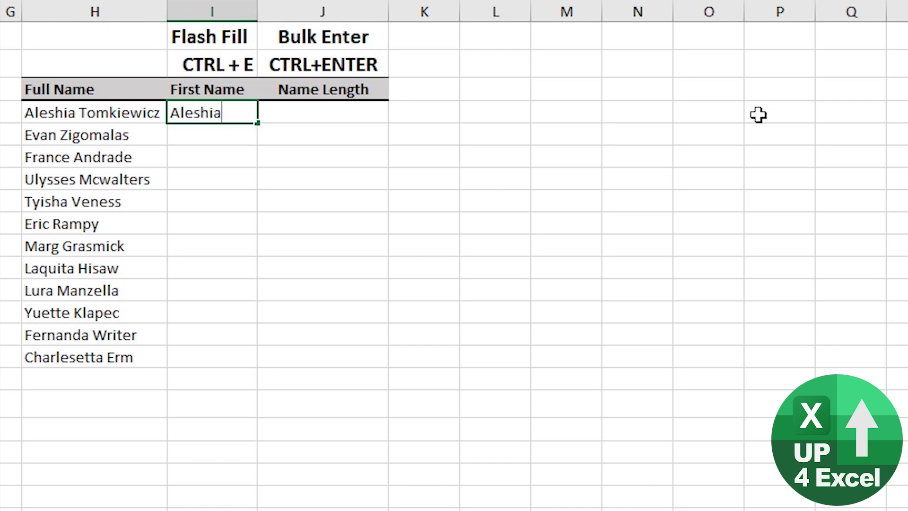
pyautogui.press('Return')
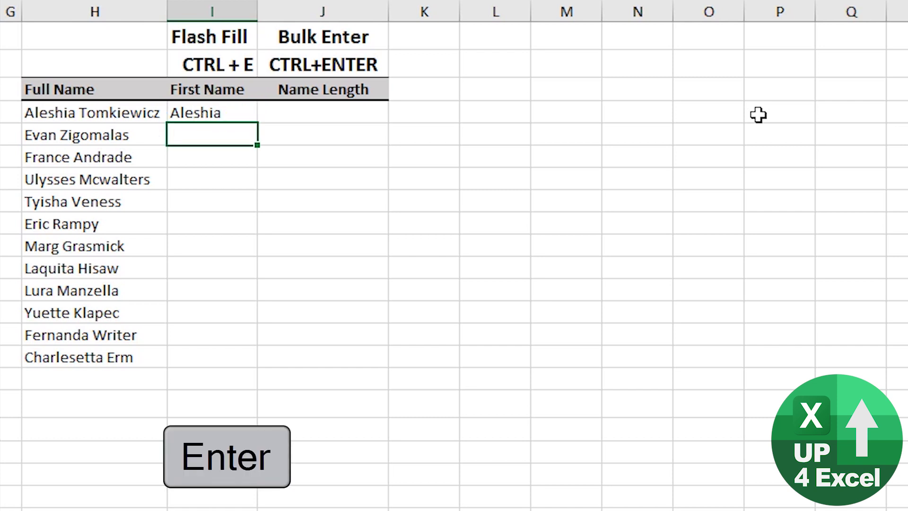
pyautogui.hotkey('ctrl', 'e')
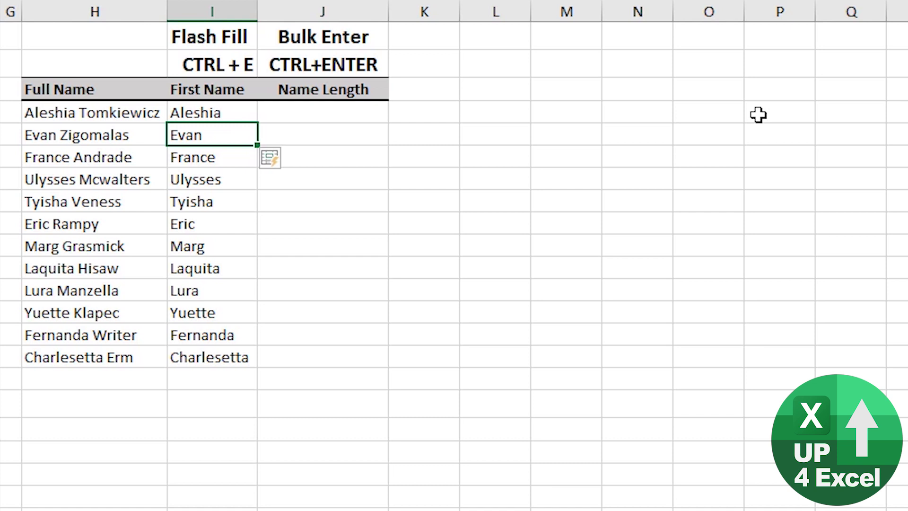
# - Enter =LEN(I4) into all of J4:J15 at once, giving counts from 7 to 11
pyautogui.press('Up')
pyautogui.press('Right')
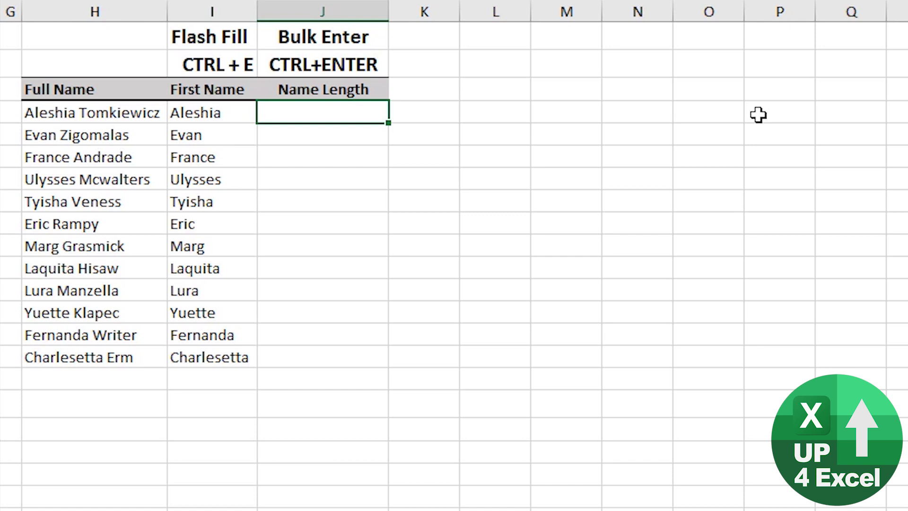
pyautogui.hotkey('shift', 'Down')
pyautogui.hotkey('shift', 'Down')
pyautogui.hotkey('shift', 'Down')
pyautogui.hotkey('shift', 'Down')
pyautogui.hotkey('shift', 'Down')
pyautogui.hotkey('shift', 'Down')
pyautogui.hotkey('shift', 'Down')
pyautogui.hotkey('shift', 'Down')
pyautogui.hotkey('shift', 'Down')
pyautogui.hotkey('shift', 'Down')
pyautogui.hotkey('shift', 'Down')
pyautogui.hotkey('shift', 'Down')
pyautogui.hotkey('shift', 'Down')
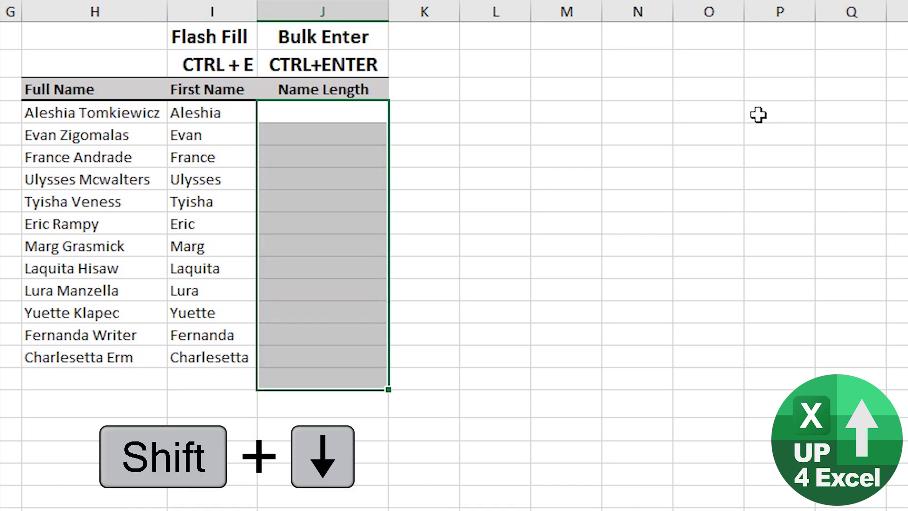
pyautogui.hotkey('shift', 'Up')
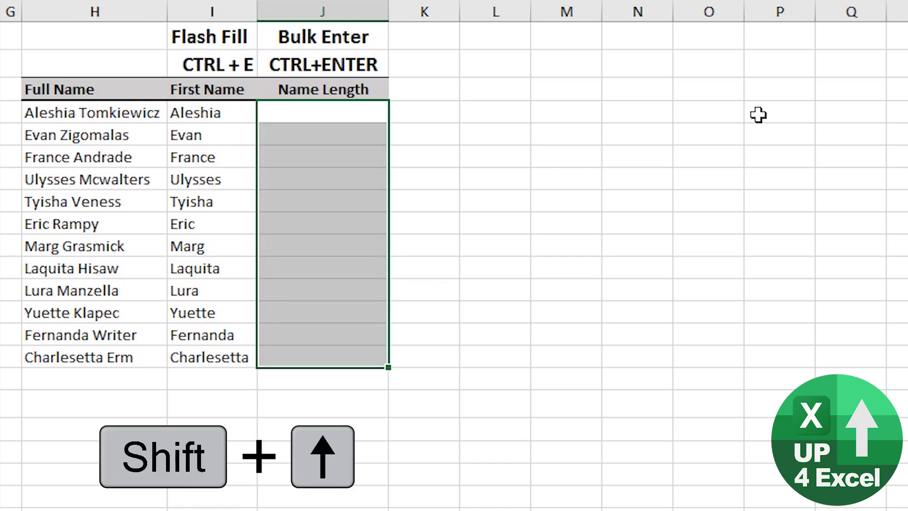
pyautogui.write('=len(')
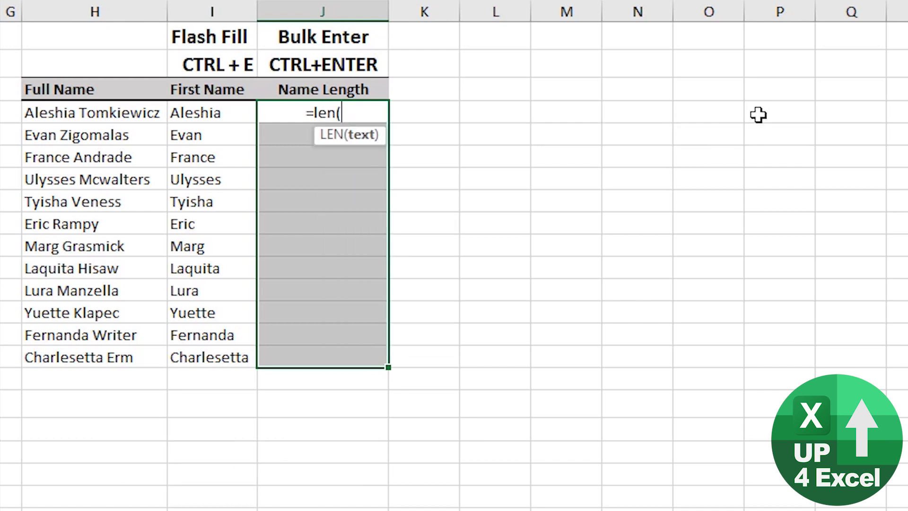
pyautogui.press('Left')
pyautogui.write(')')
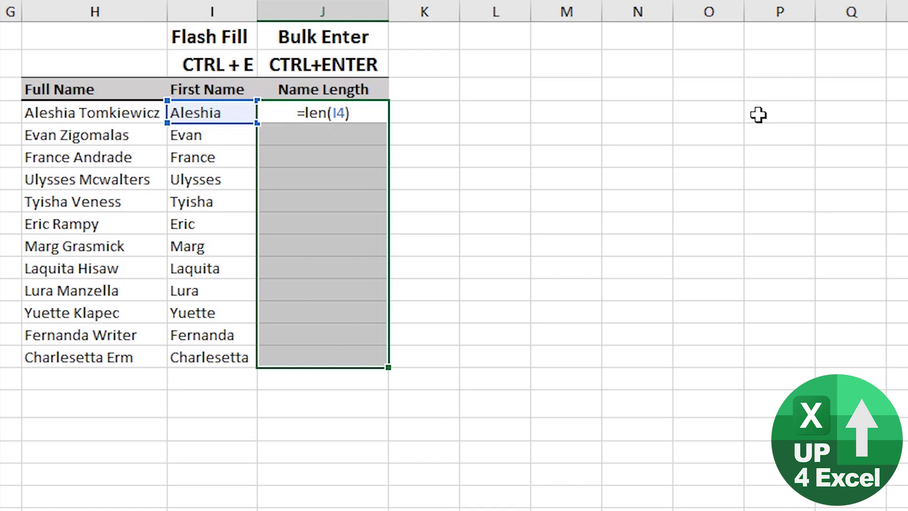
pyautogui.hotkey('ctrl', 'Return')
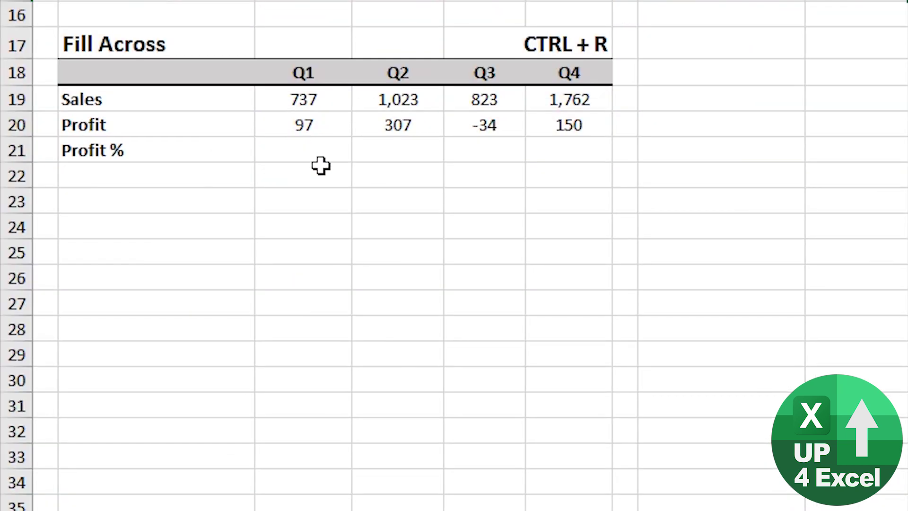
# - Enter =C20/C19 in C21 for Q1's profit percentage of 13%
pyautogui.click(310, 150)
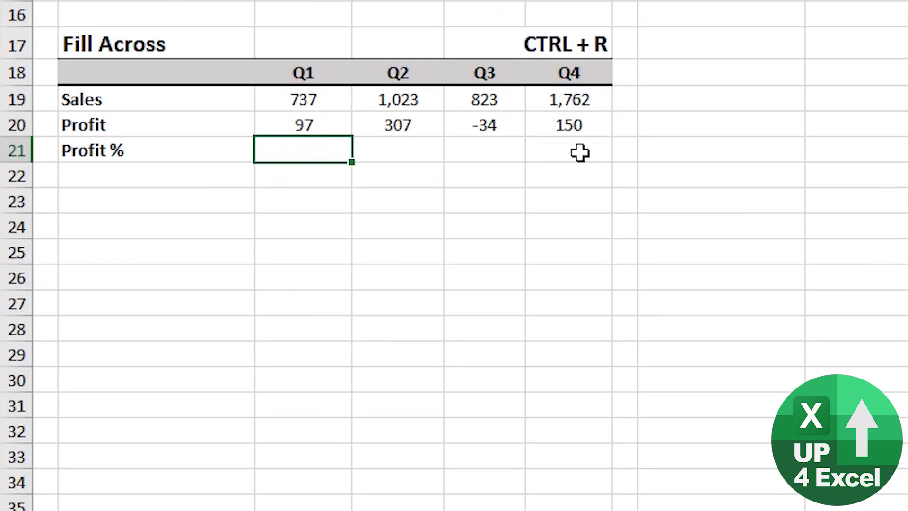
pyautogui.write('=')
pyautogui.press('Up')
pyautogui.write('/')
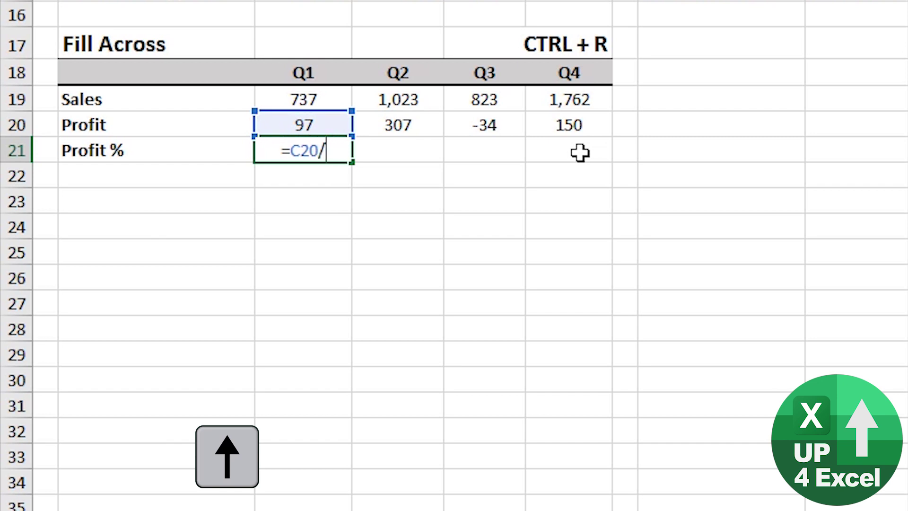
pyautogui.press('Up')
pyautogui.press('Up')
pyautogui.press('Return')
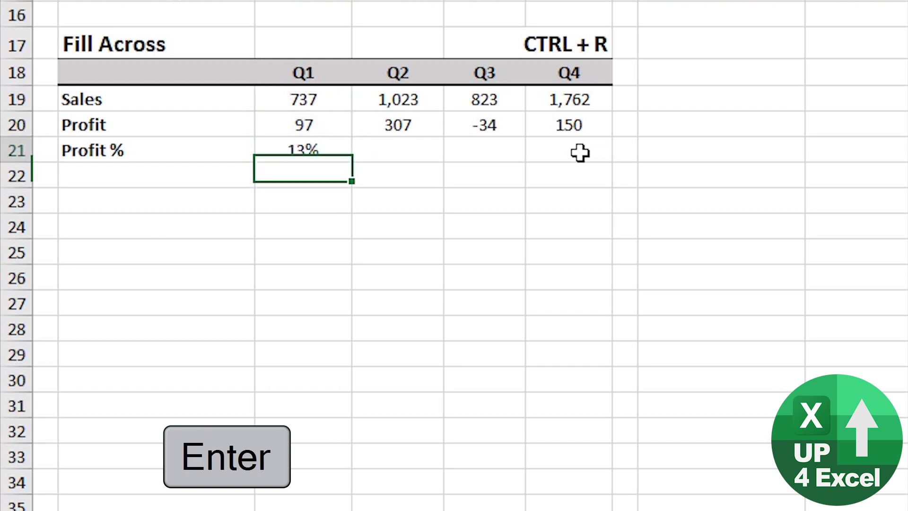
# - Fill the formula right across C21:F21, giving 30%, -4% and 8%
pyautogui.press('Up')
pyautogui.hotkey('shift', 'Right')
pyautogui.hotkey('shift', 'Right')
pyautogui.hotkey('shift', 'Right')
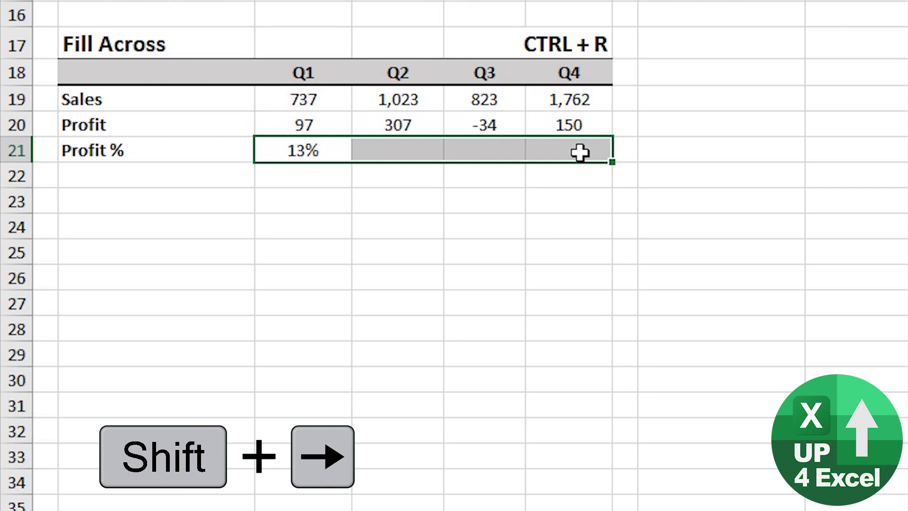
pyautogui.hotkey('ctrl', 'r')
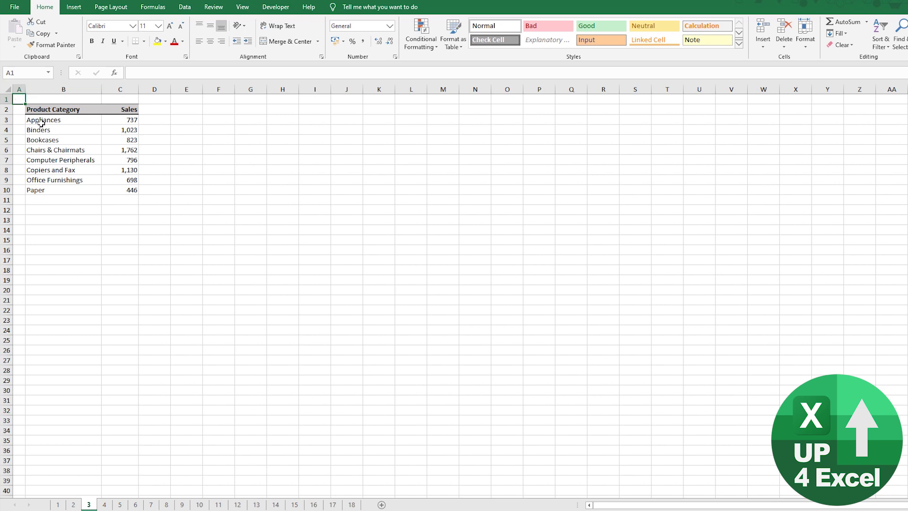
# - Insert an embedded column chart of the B2:C10 sales data and place it below the data
pyautogui.moveTo(43, 109); pyautogui.dragTo(127, 190)
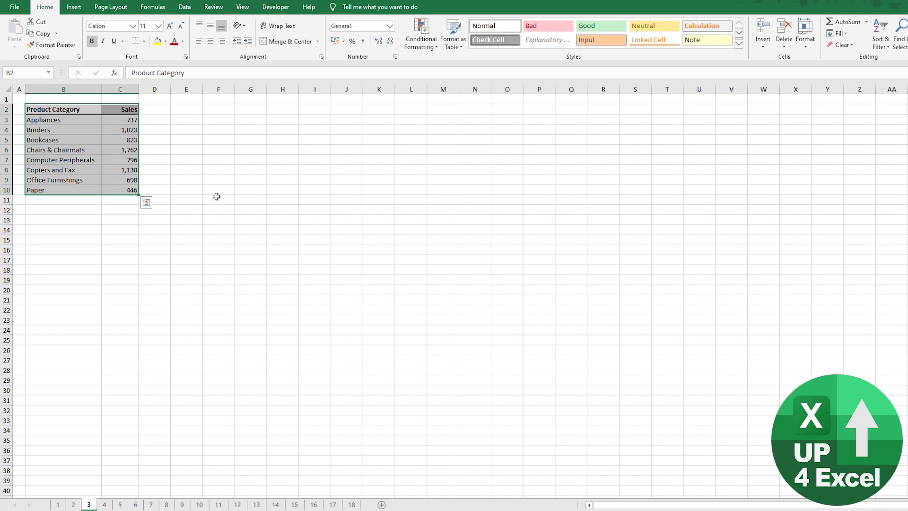
pyautogui.hotkey('alt', 'F1')
pyautogui.moveTo(414, 241); pyautogui.dragTo(90, 218)
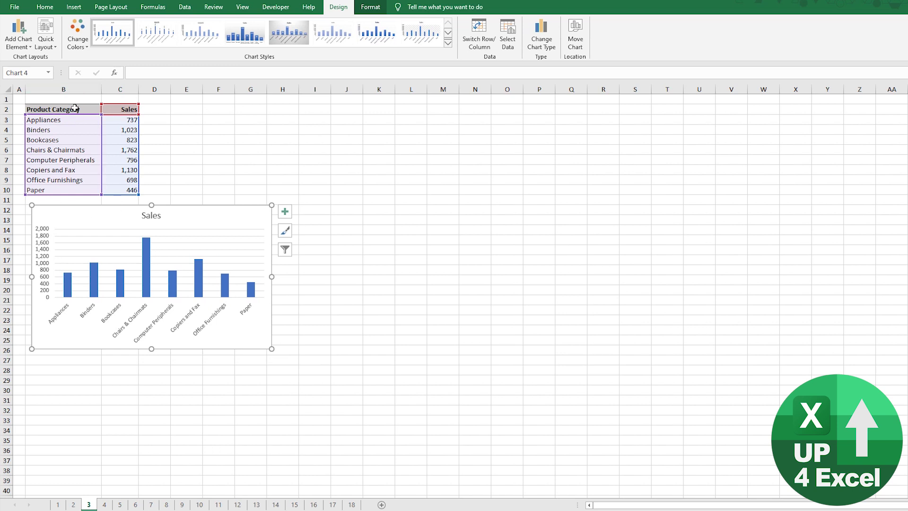
# - Create the same sales chart on its own chart sheet, then return to the embedded chart
pyautogui.moveTo(76, 109); pyautogui.dragTo(117, 183)
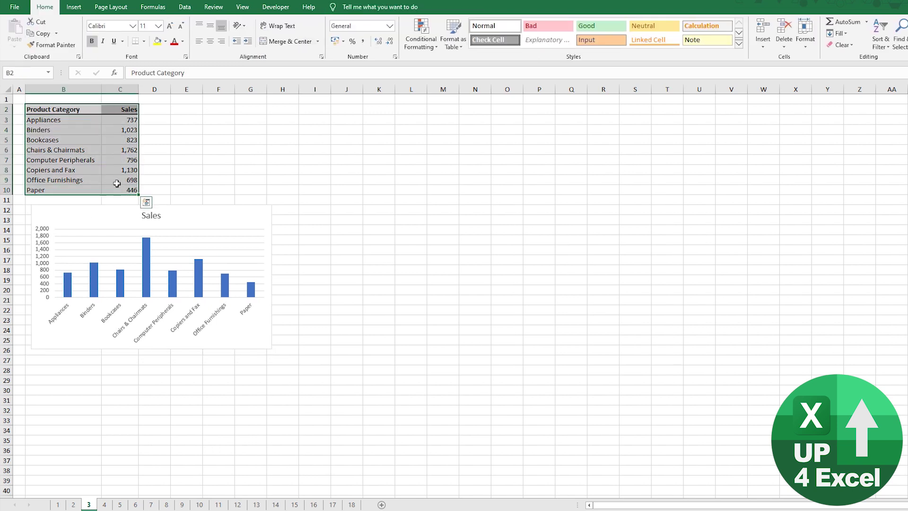
pyautogui.press('F11')
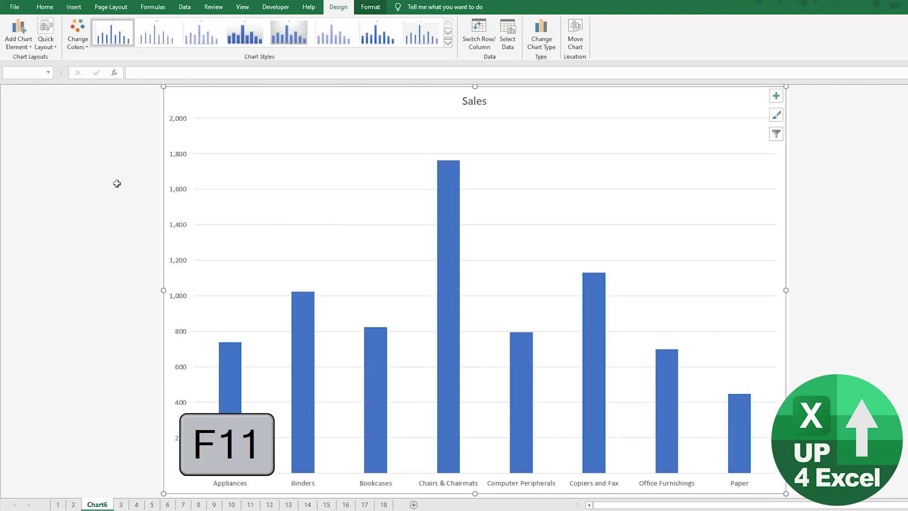
pyautogui.click(121, 505)
pyautogui.click(117, 220)
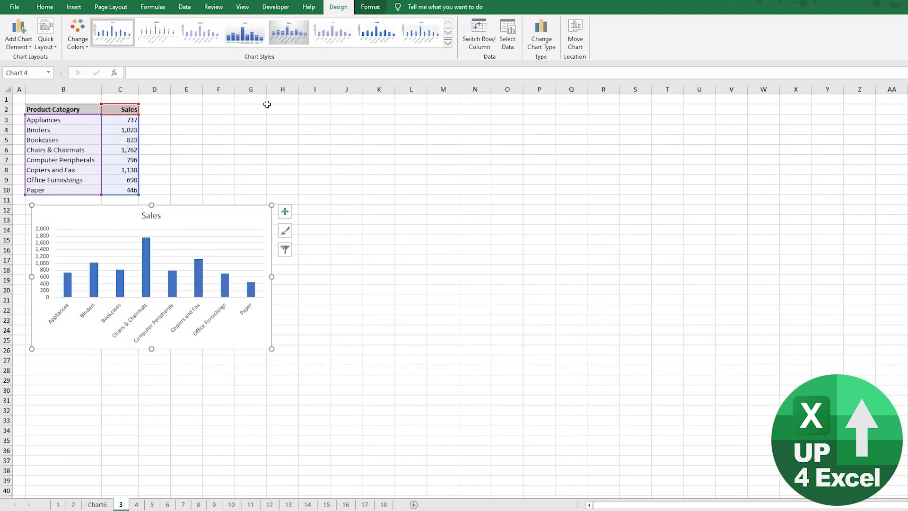
pyautogui.click(370, 7)
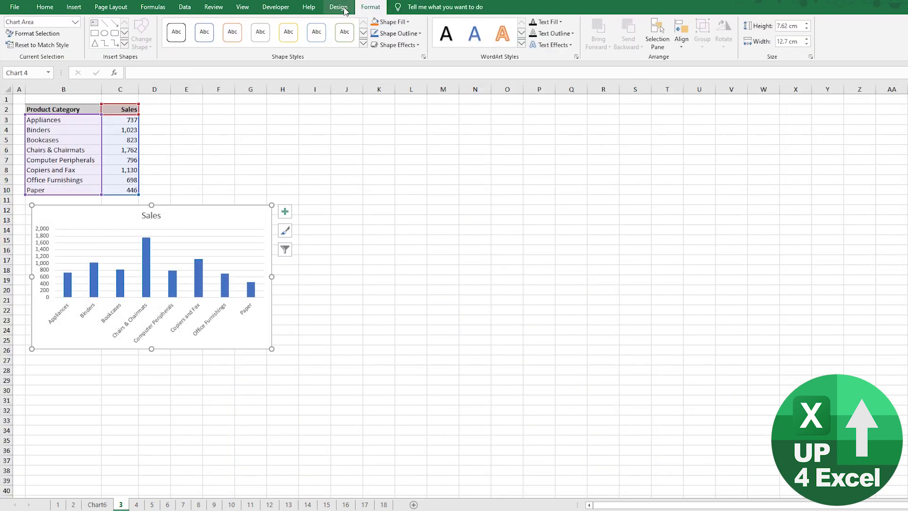
pyautogui.click(339, 8)
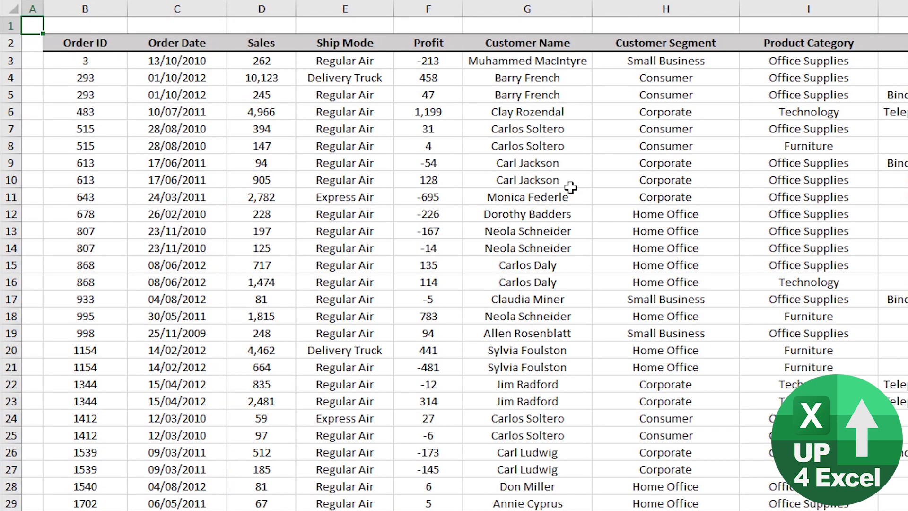
# - Turn on AutoFilter dropdowns for the orders table's header row
pyautogui.click(321, 132)
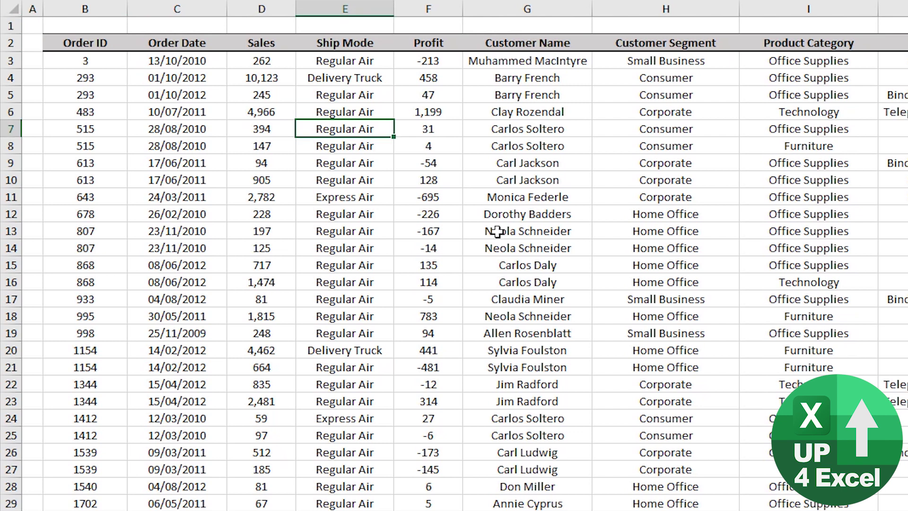
pyautogui.hotkey('ctrl', 'shift', 'l')
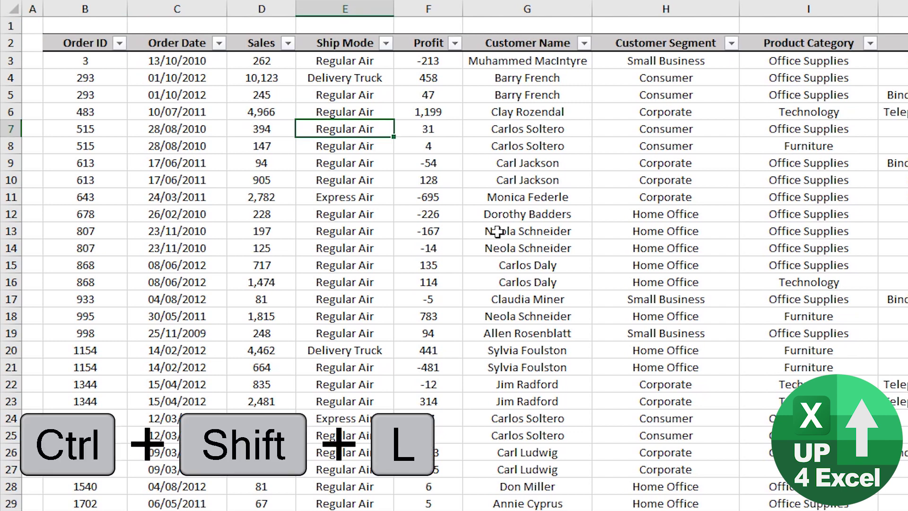
pyautogui.click(385, 43)
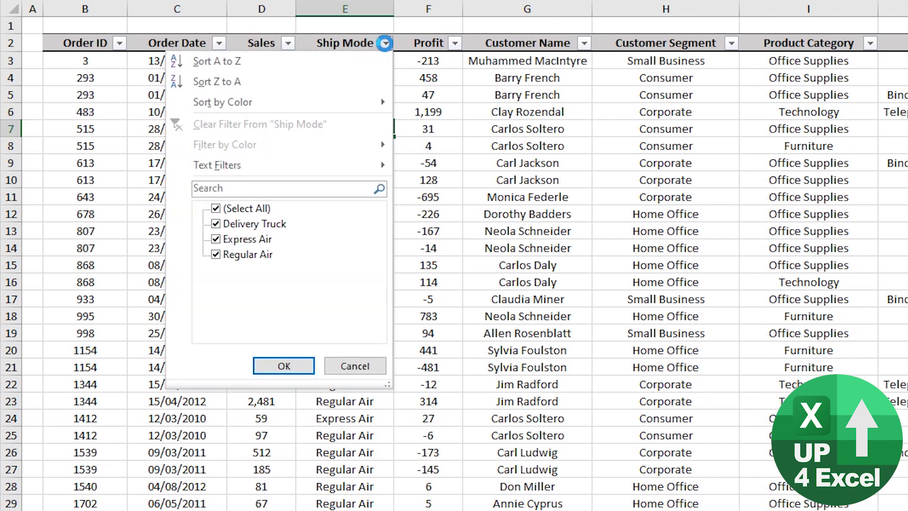
pyautogui.click(386, 43)
# - Browse the Ship Mode filter menu by keyboard and close it with all values kept
pyautogui.click(347, 43)
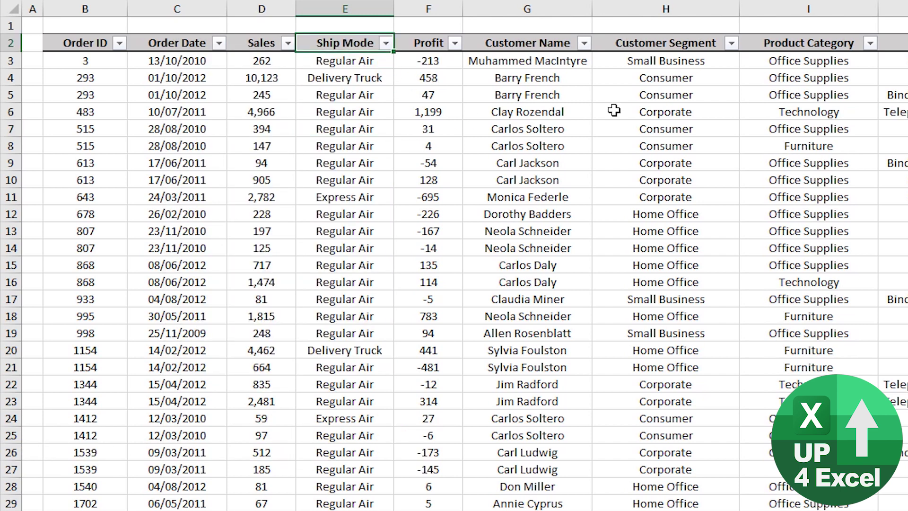
pyautogui.hotkey('alt', 'Down')
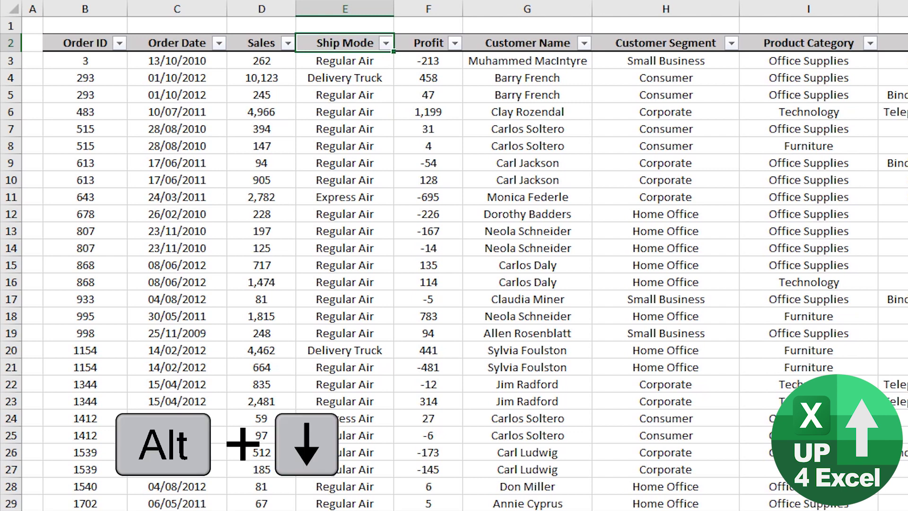
pyautogui.press('Down')
pyautogui.press('Down')
pyautogui.press('Down')
pyautogui.press('Down')
pyautogui.press('Down')
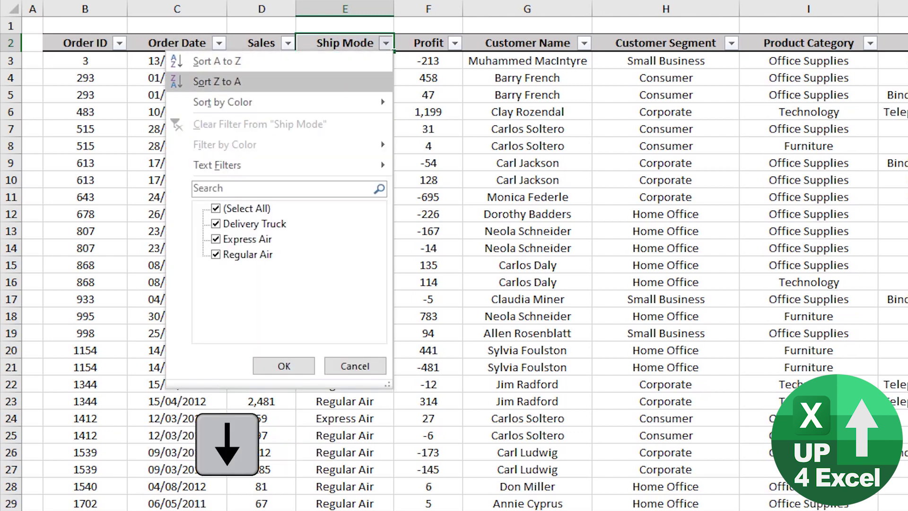
pyautogui.press('Right')
pyautogui.press('Left')
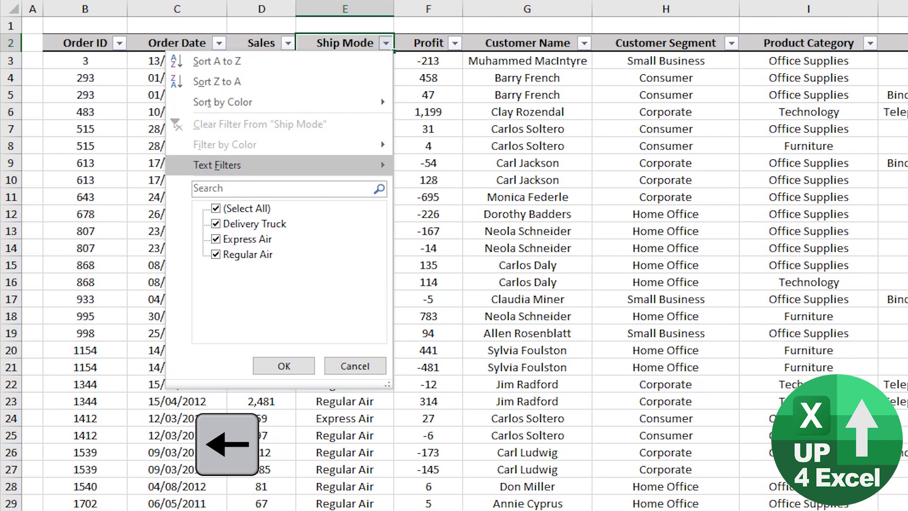
pyautogui.press('Down')
pyautogui.press('Down')
pyautogui.press('Return')
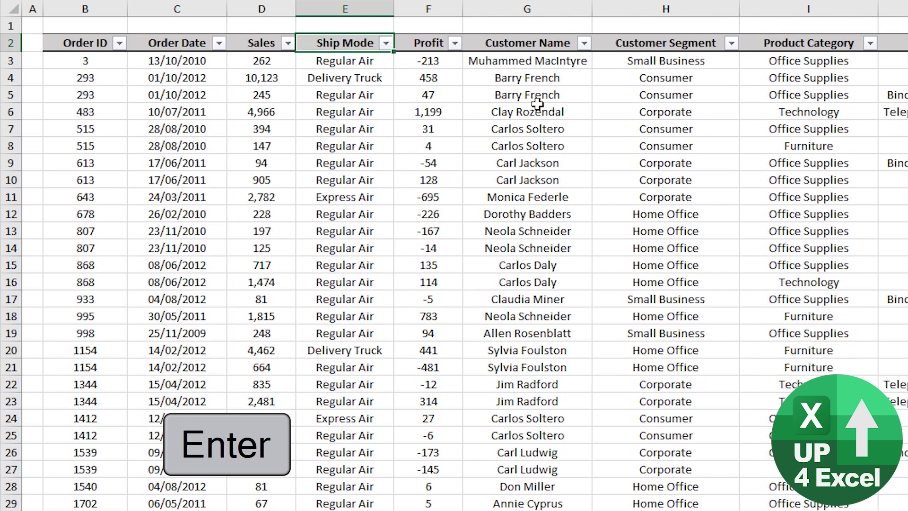
# - Filter the Ship Mode column to show only Regular Air orders
pyautogui.click(386, 43)
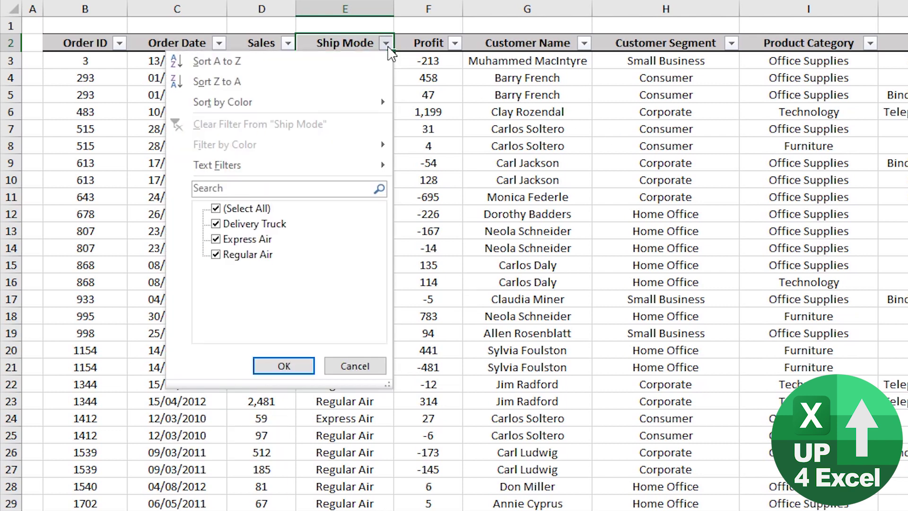
pyautogui.click(242, 209)
pyautogui.click(249, 254)
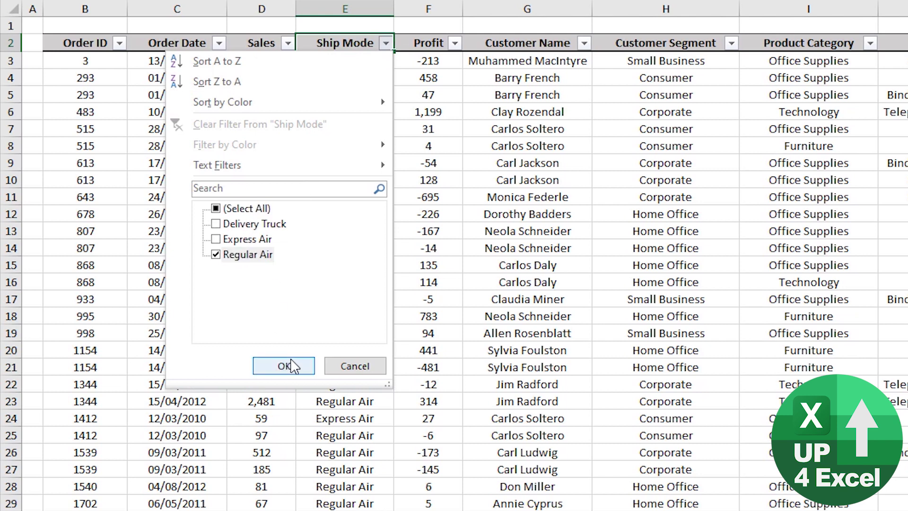
pyautogui.click(292, 366)
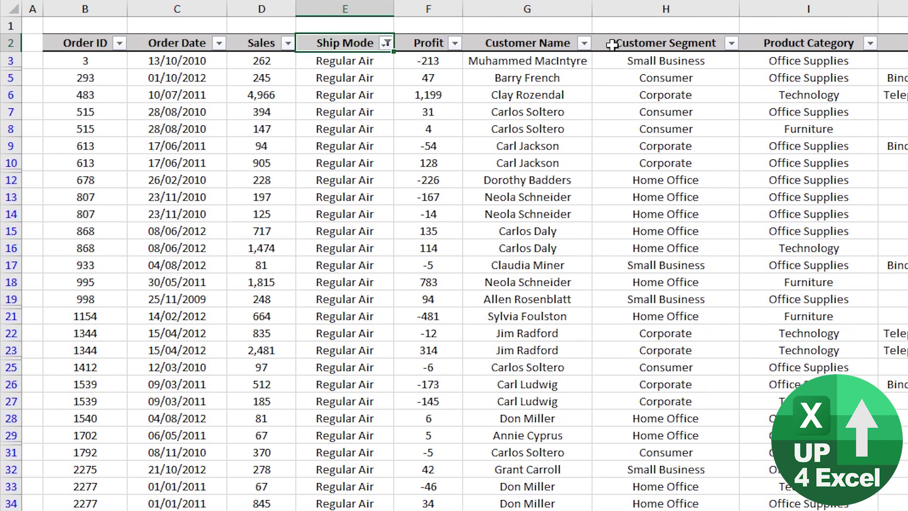
# - Narrow the Customer Name filter to a single customer, leaving one order row
pyautogui.click(584, 43)
pyautogui.click(428, 208)
pyautogui.click(428, 301)
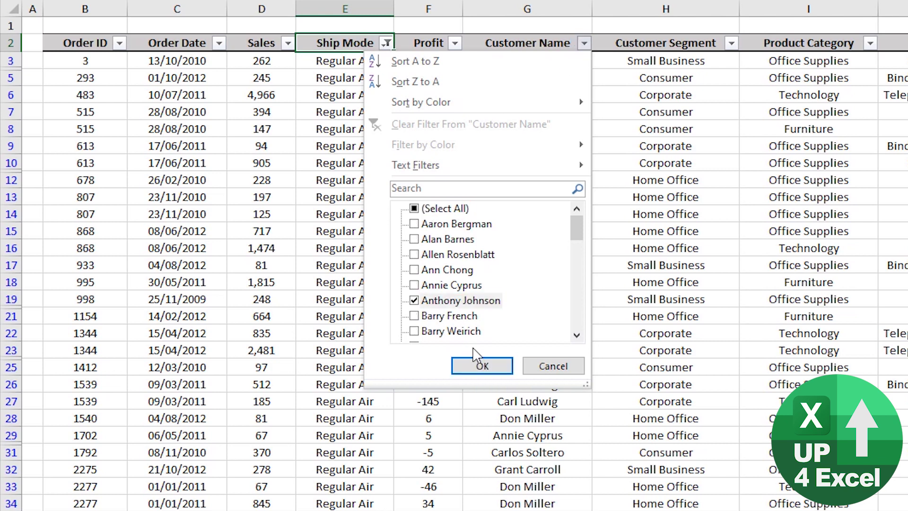
pyautogui.click(479, 367)
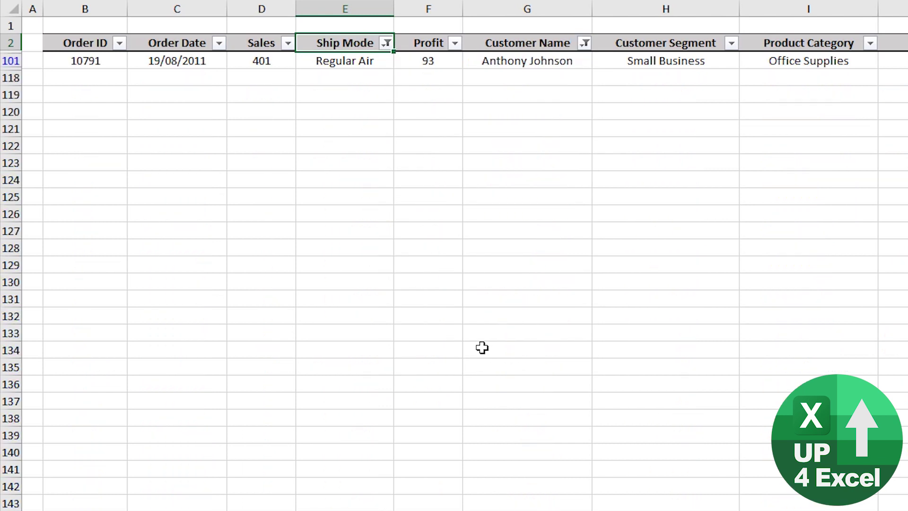
pyautogui.click(506, 60)
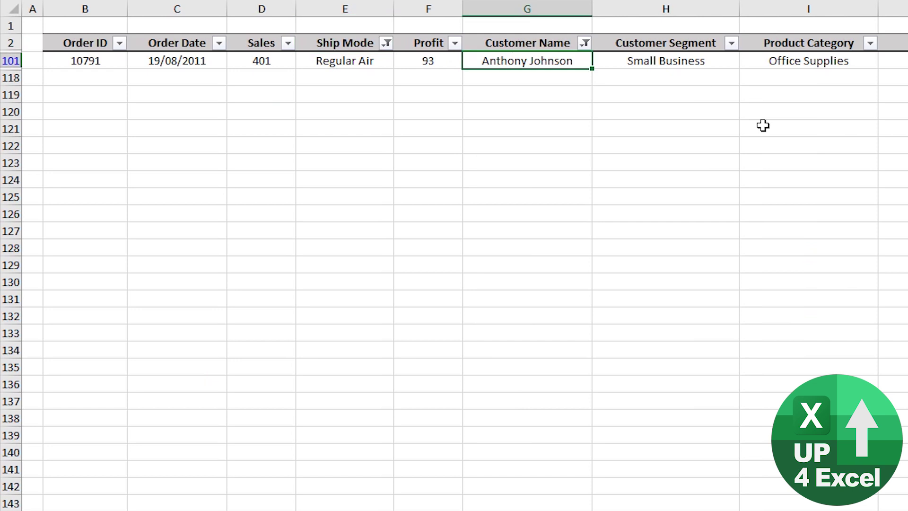
# - Clear the Customer Name filter, then toggle AutoFilter off and on with Ctrl+Shift+L
pyautogui.press('Up')
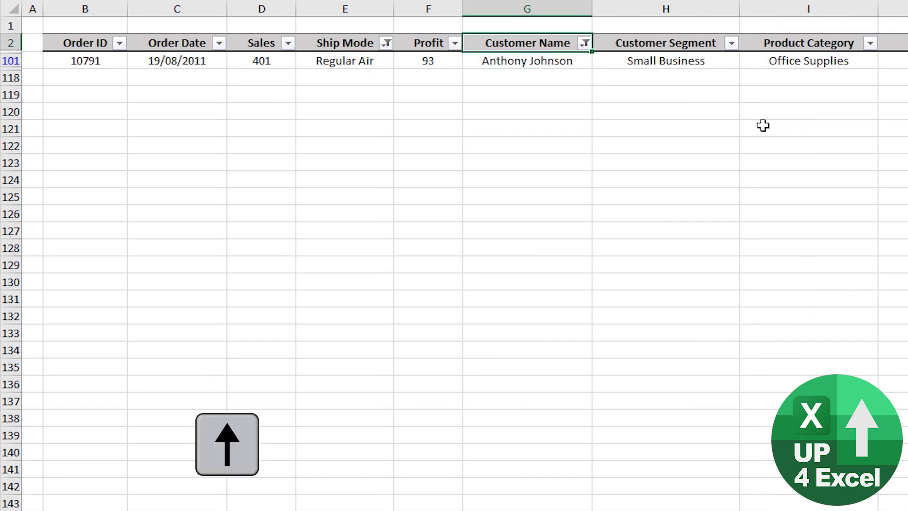
pyautogui.hotkey('alt', 'Down')
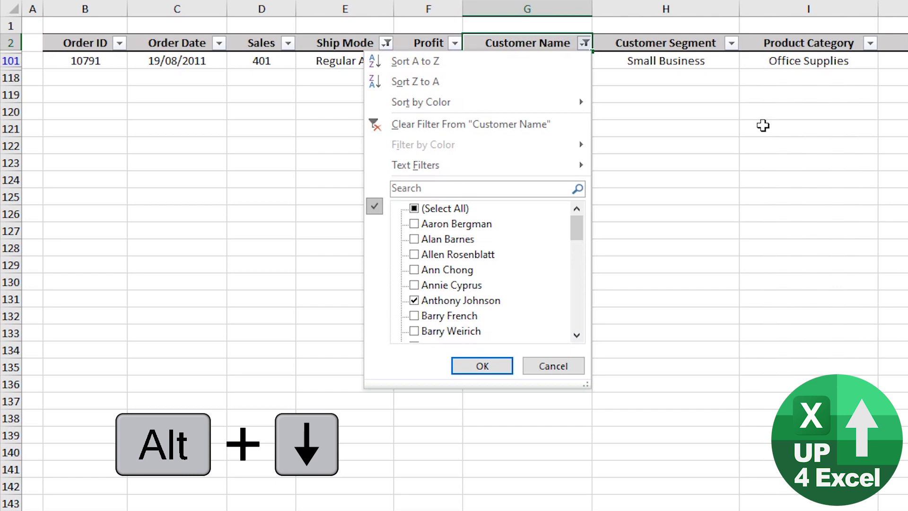
pyautogui.press('c')
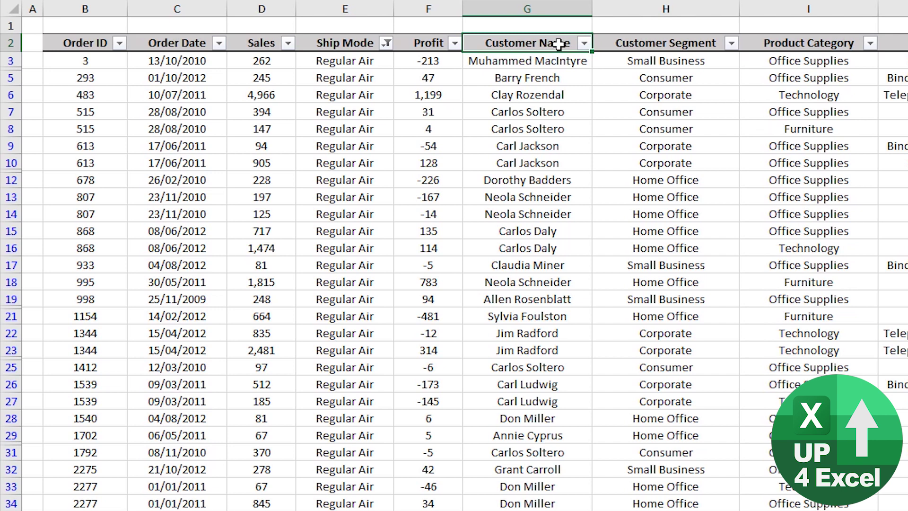
pyautogui.hotkey('ctrl', 'shift', 'l')
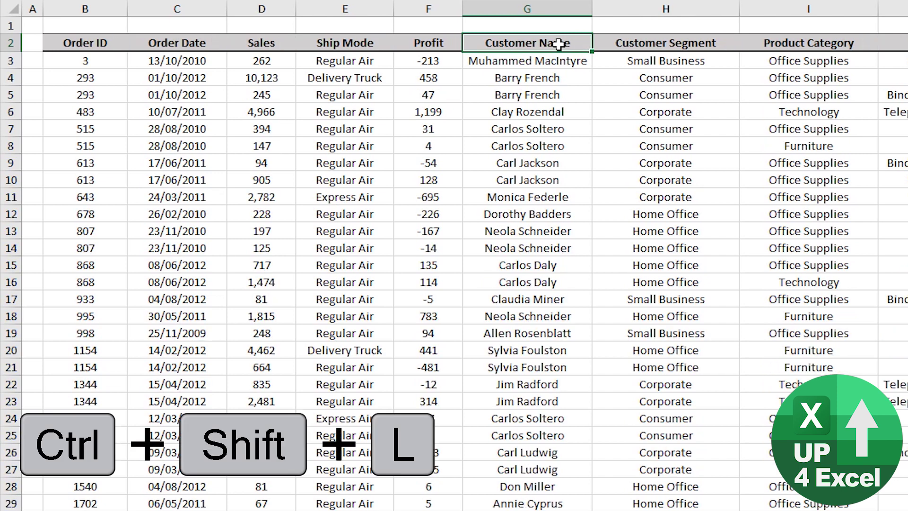
pyautogui.hotkey('ctrl', 'shift', 'l')
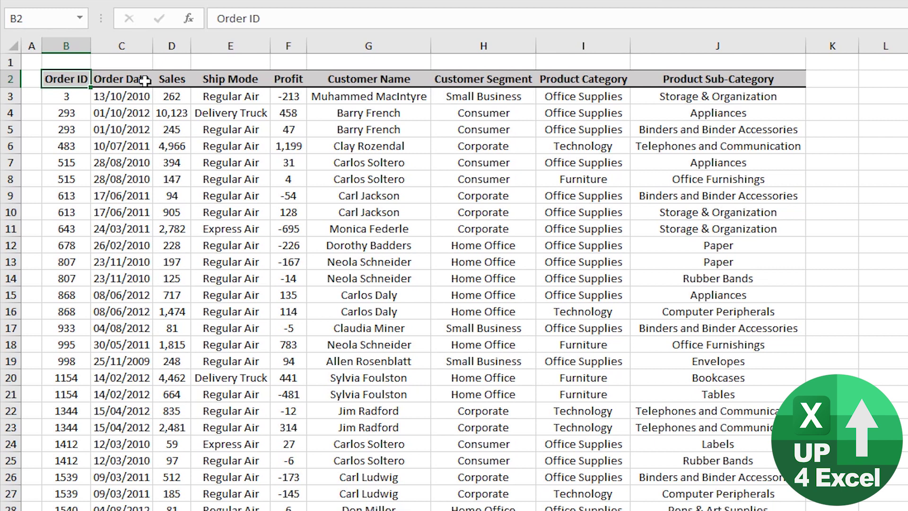
# - Select the Order ID cells B3:B16 and group rows 3 to 16 into an outline
pyautogui.press('Down')
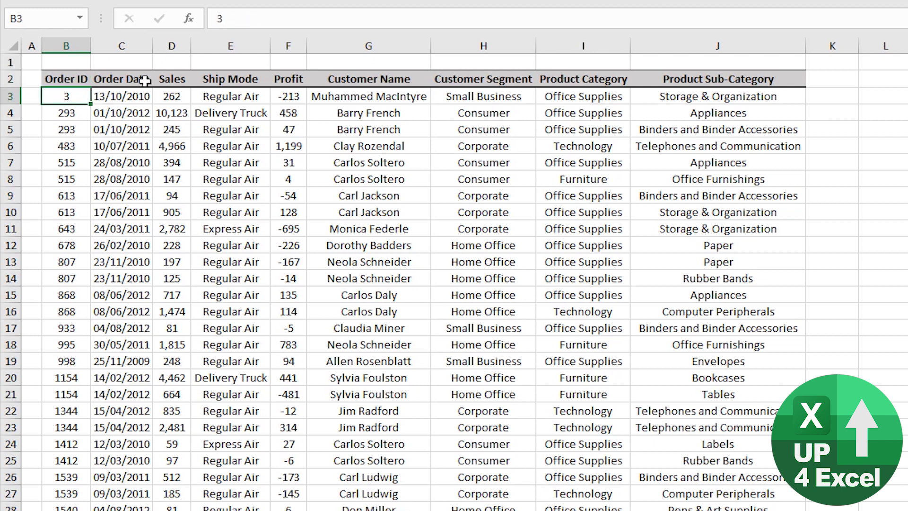
pyautogui.hotkey('shift', 'Down')
pyautogui.hotkey('shift', 'Down')
pyautogui.hotkey('shift', 'Down')
pyautogui.hotkey('shift', 'Down')
pyautogui.hotkey('shift', 'Down')
pyautogui.hotkey('shift', 'Down')
pyautogui.hotkey('shift', 'Down')
pyautogui.hotkey('shift', 'Down')
pyautogui.hotkey('shift', 'Down')
pyautogui.hotkey('shift', 'Down')
pyautogui.hotkey('shift', 'Down')
pyautogui.hotkey('shift', 'Down')
pyautogui.hotkey('shift', 'Down')
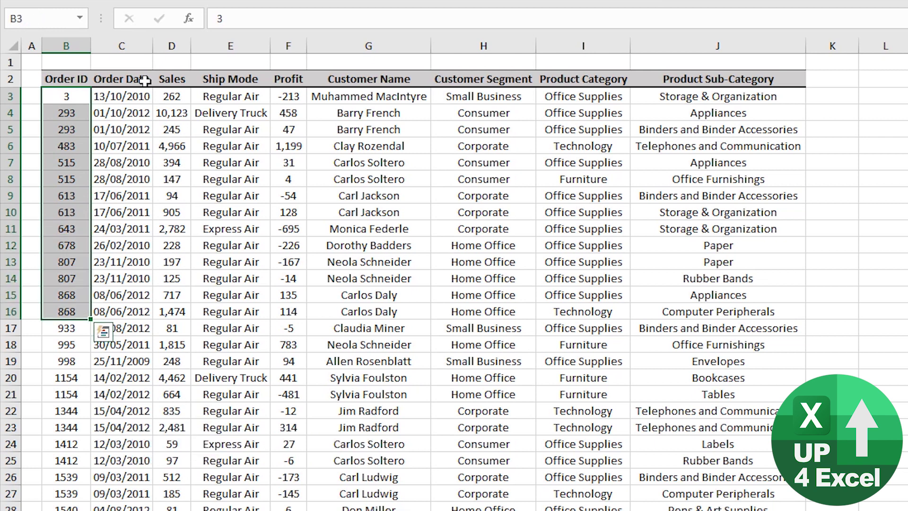
pyautogui.hotkey('shift', 'alt', 'Right')
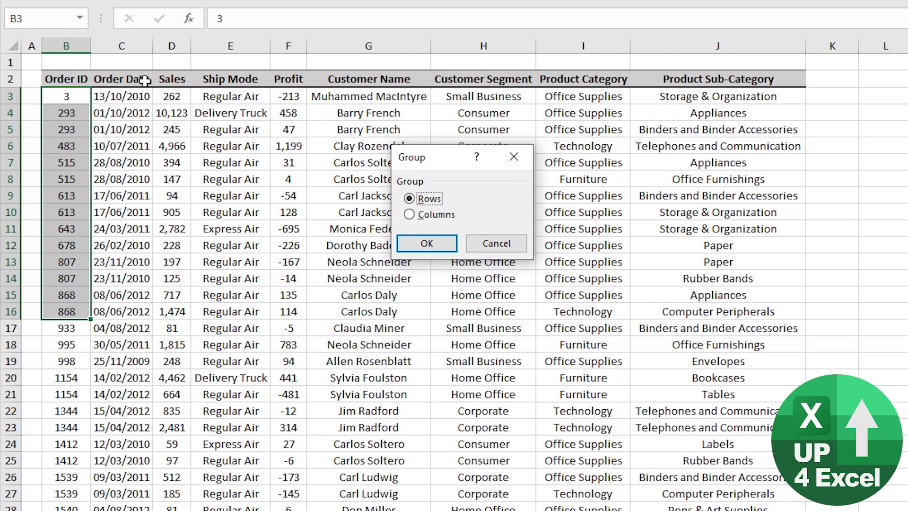
pyautogui.press('Return')
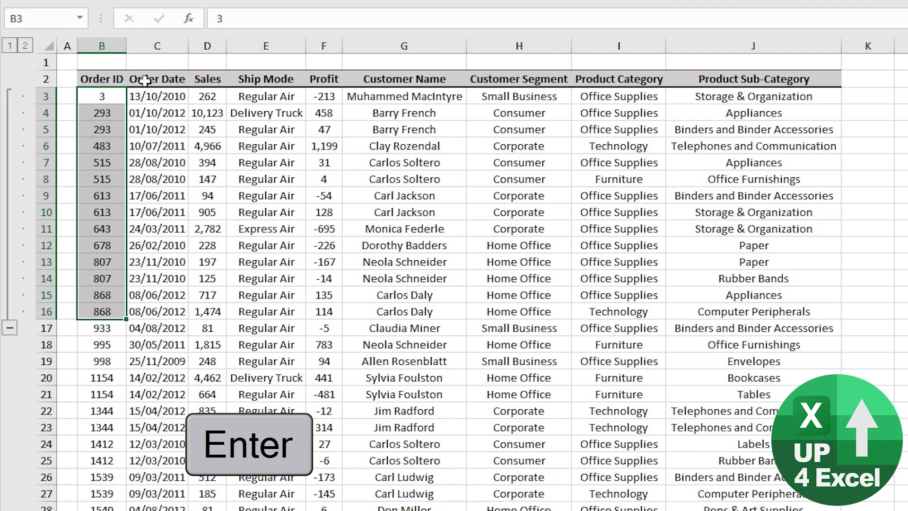
# - Select all of row 21 and group it separately
pyautogui.press('Down')
pyautogui.press('Down')
pyautogui.press('Down')
pyautogui.press('Down')
pyautogui.press('Down')
pyautogui.press('Down')
pyautogui.press('Down')
pyautogui.press('Down')
pyautogui.press('Down')
pyautogui.press('Down')
pyautogui.press('Down')
pyautogui.press('Down')
pyautogui.press('Down')
pyautogui.press('Down')
pyautogui.press('Down')
pyautogui.press('Down')
pyautogui.press('Down')
pyautogui.press('Down')
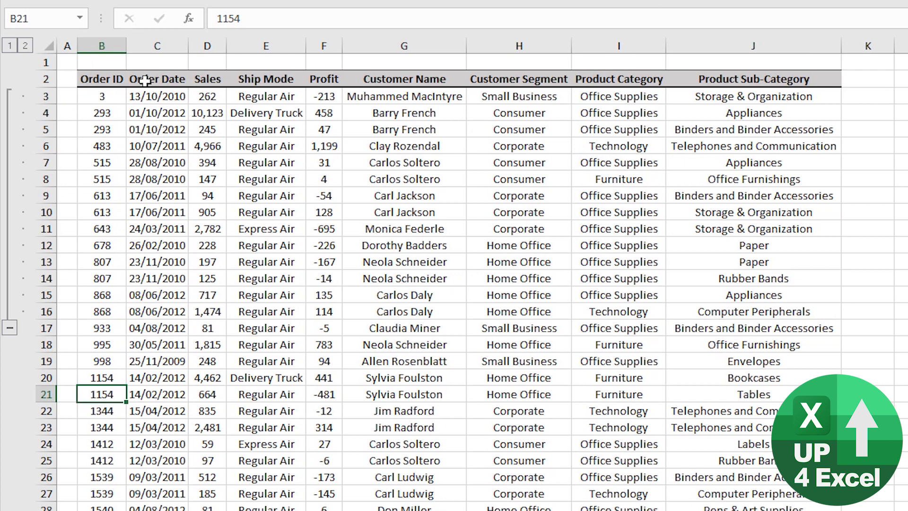
pyautogui.hotkey('shift', 'space')
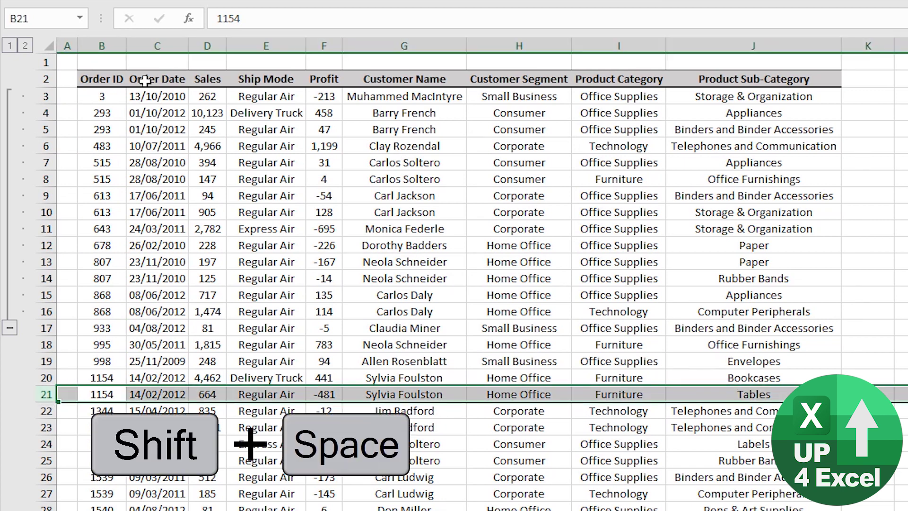
pyautogui.hotkey('shift', 'alt', 'Right')
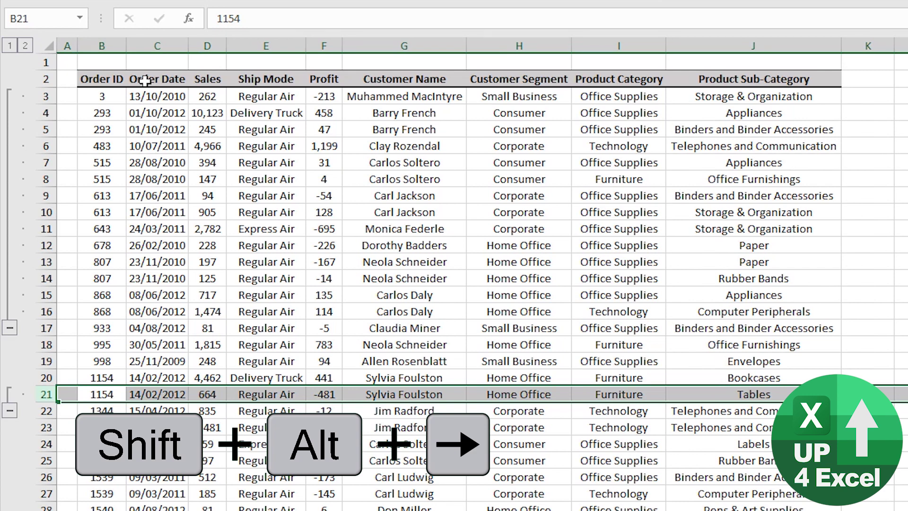
# - Select the Customer Segment and Product Category cells in row 20
pyautogui.press('Up')
pyautogui.press('Right')
pyautogui.press('Right')
pyautogui.press('Right')
pyautogui.press('Right')
pyautogui.press('Right')
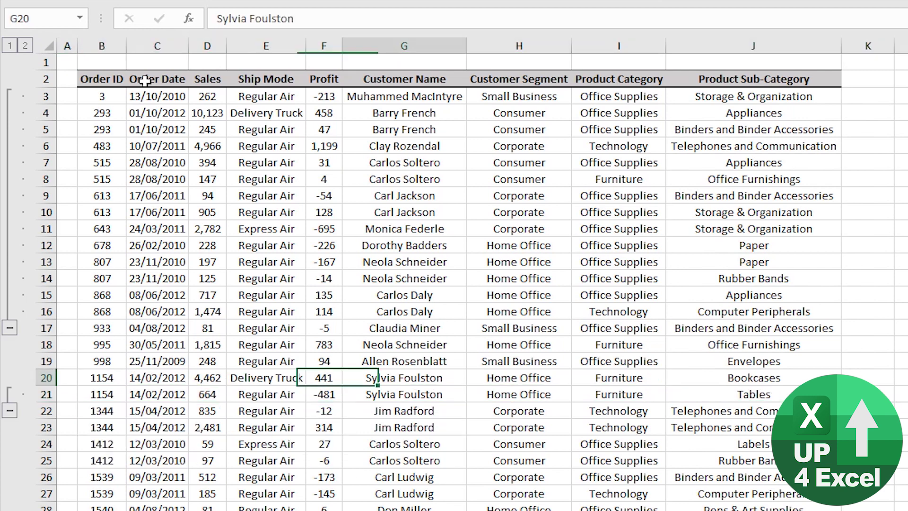
pyautogui.press('Right')
pyautogui.hotkey('shift', 'Right')
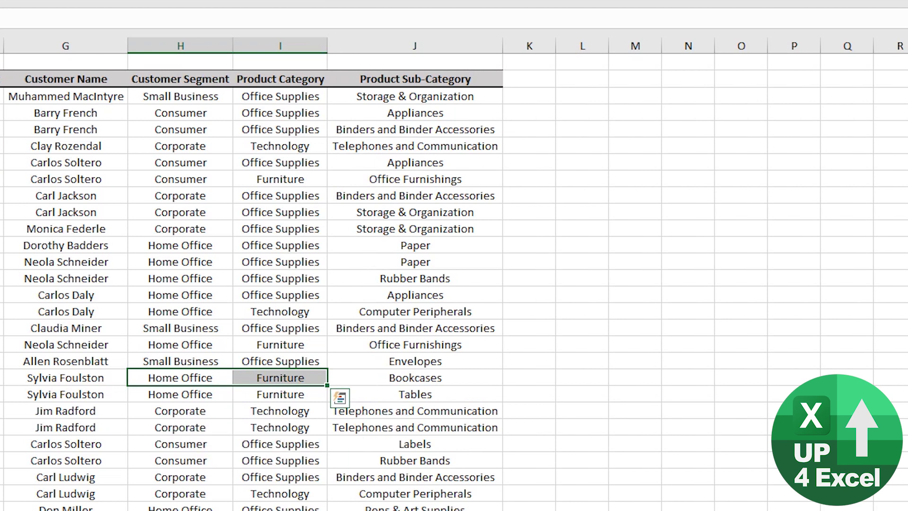
# - Dismiss the Group dialog for H20:I20, then select and group entire columns H and I
pyautogui.hotkey('shift', 'alt', 'Right')
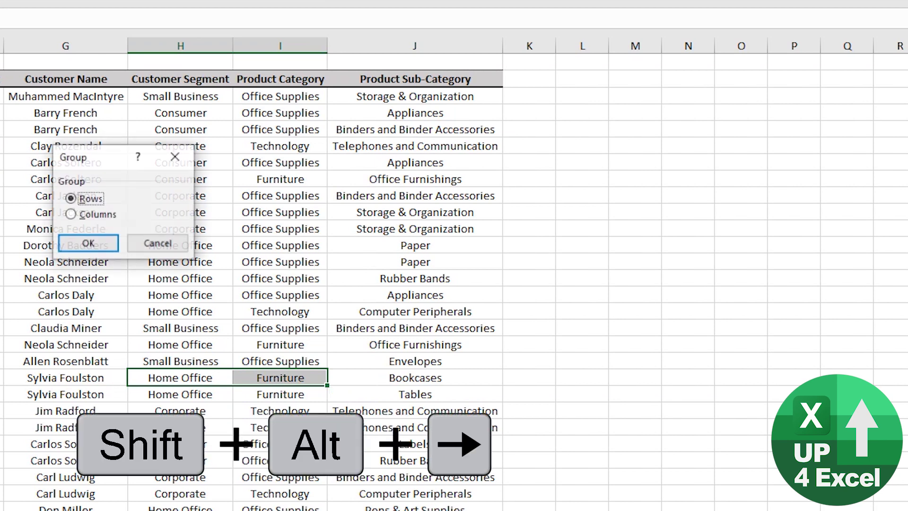
pyautogui.press('Down')
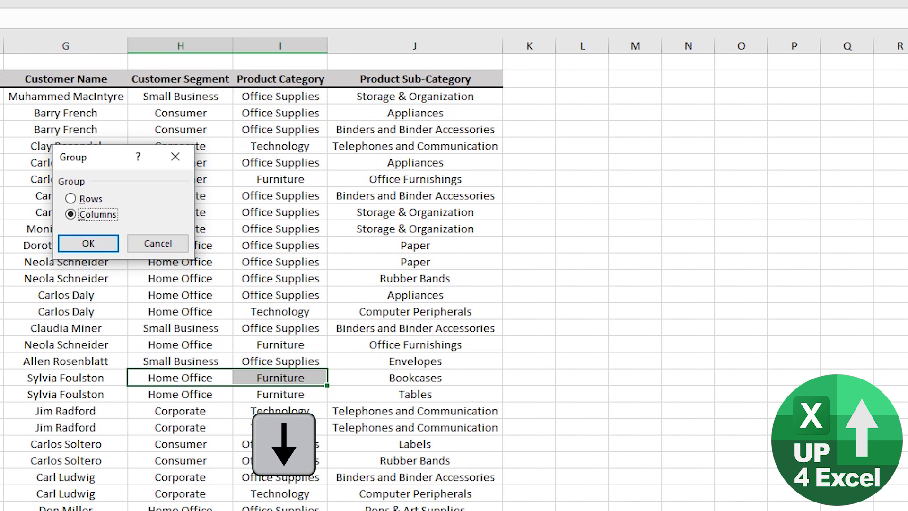
pyautogui.press('Right')
pyautogui.press('Tab')
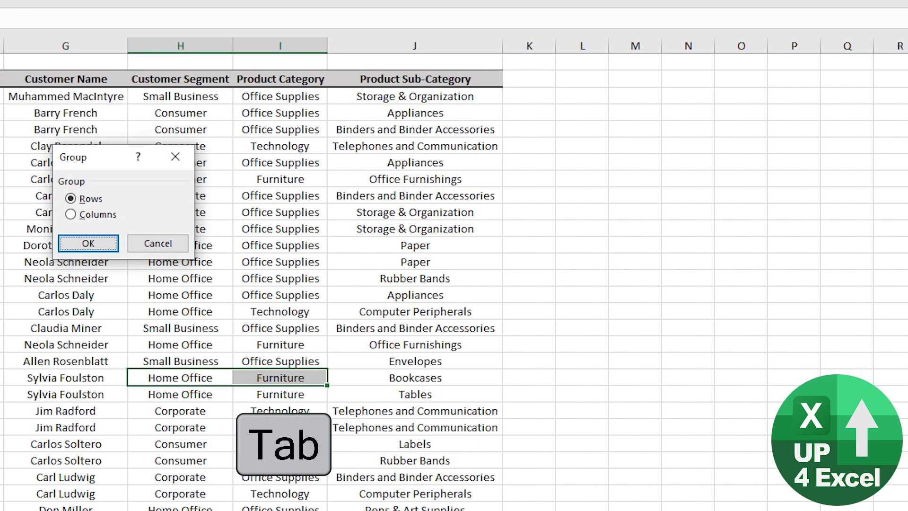
pyautogui.press('Escape')
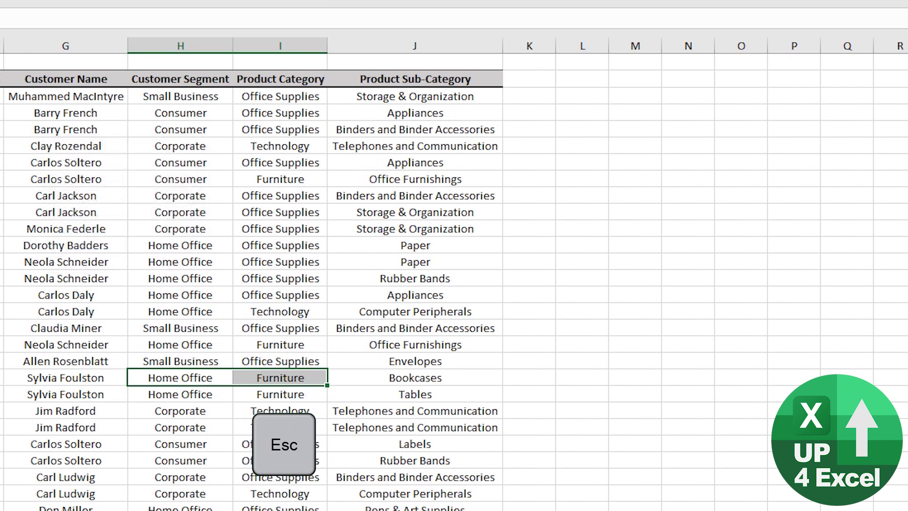
pyautogui.hotkey('ctrl', 'space')
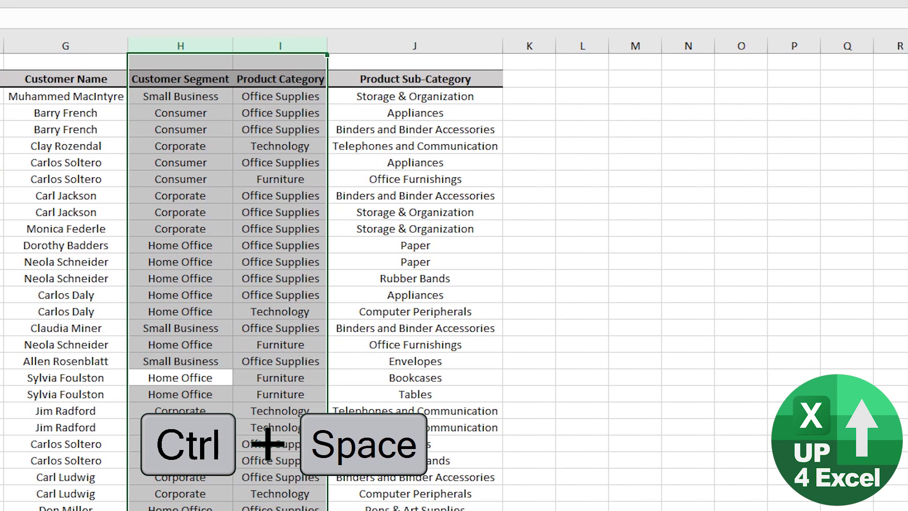
pyautogui.hotkey('shift', 'alt', 'Right')
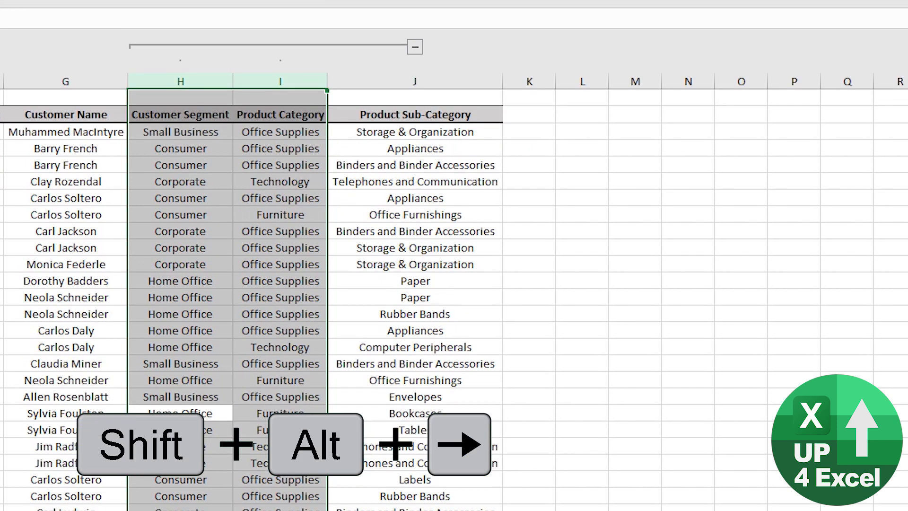